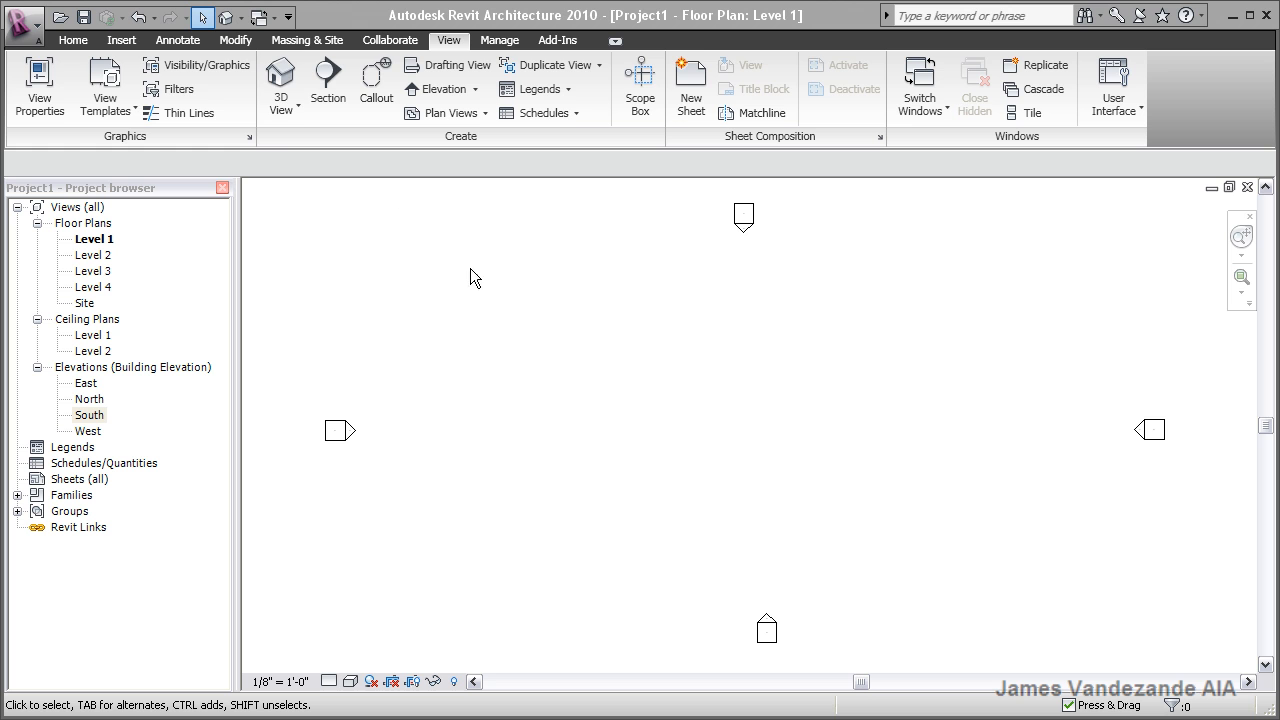
Draw a straight vertical grid line from bottom to top in the western part of the Level 1 plan.
click(78, 41)
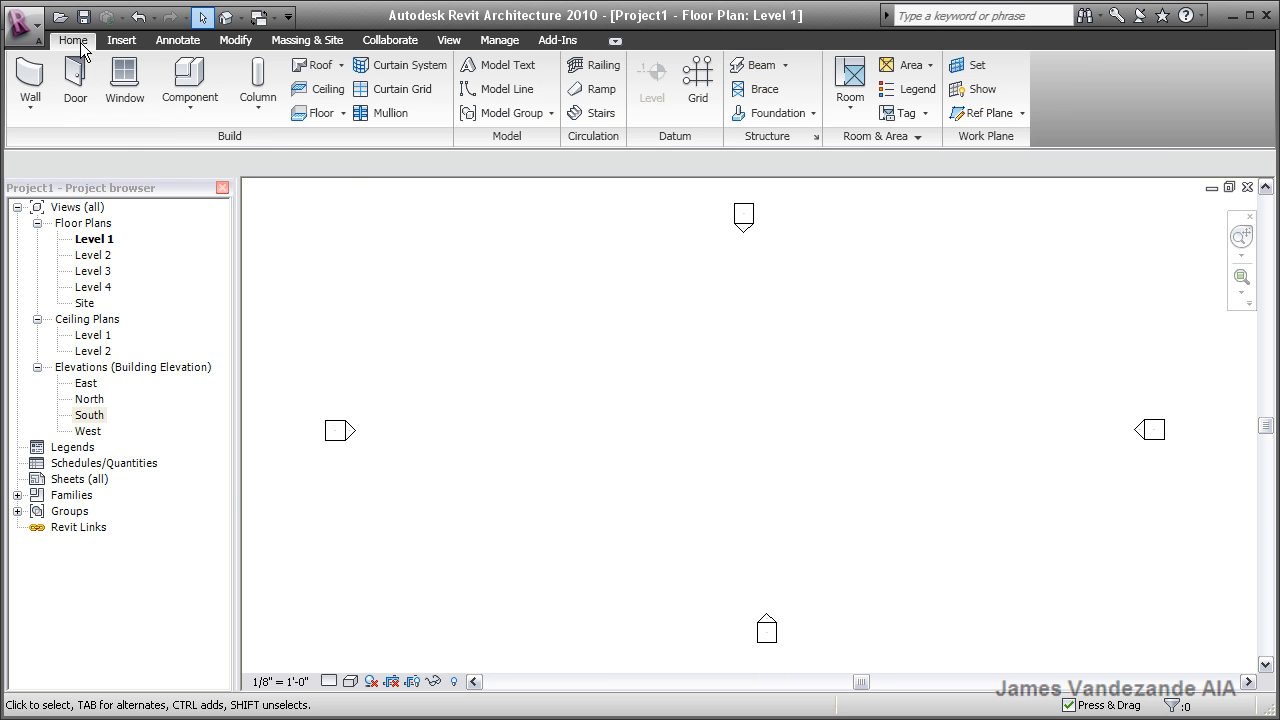
click(699, 97)
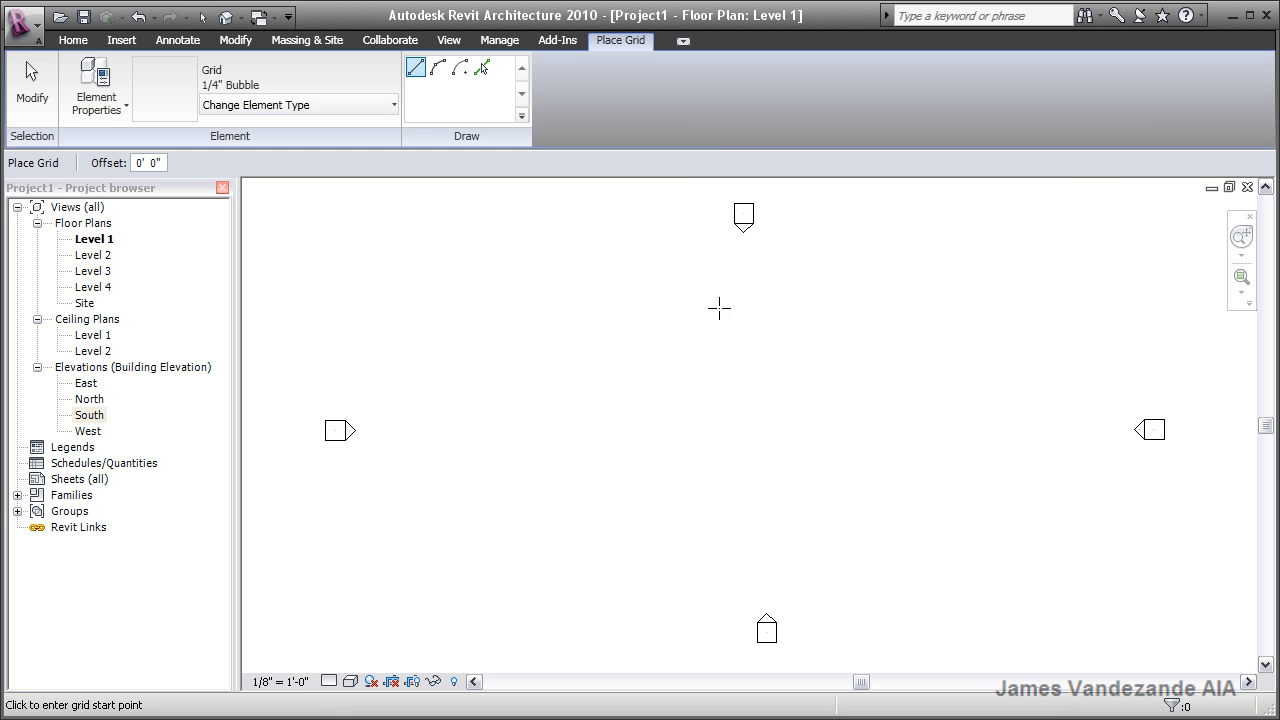
click(534, 571)
click(546, 246)
scroll(575, 269, up, 5)
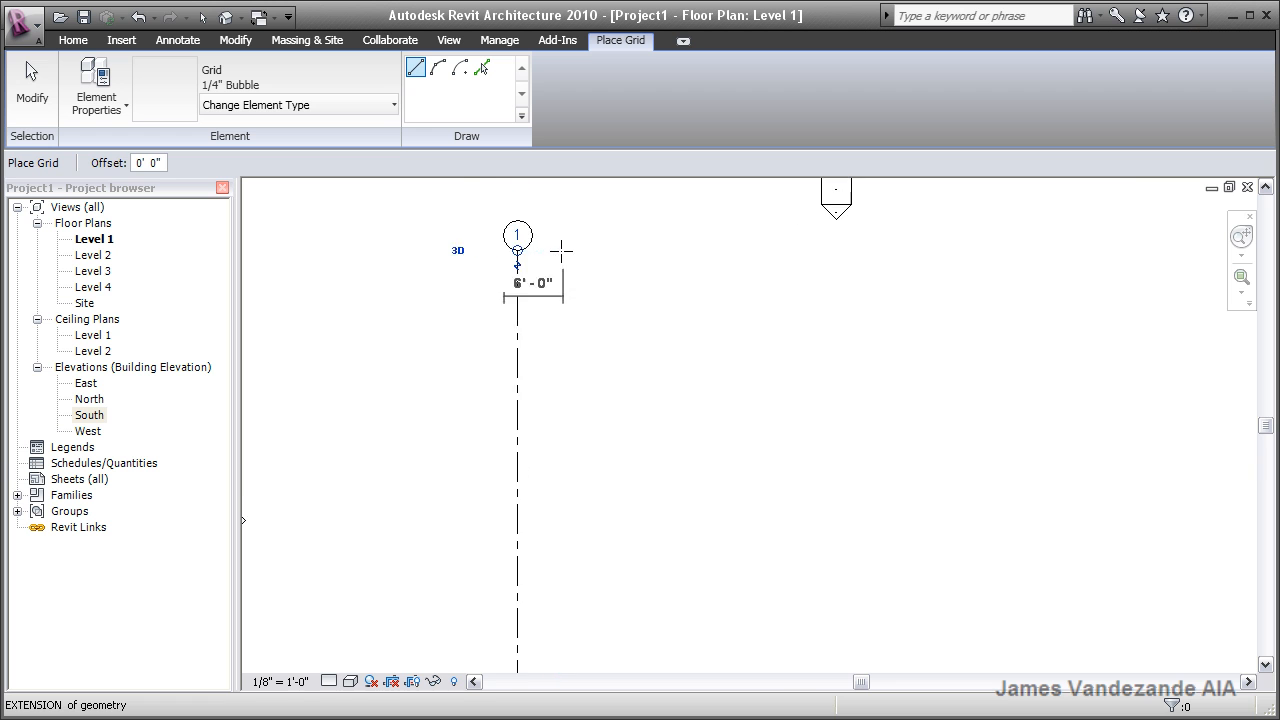
scroll(616, 391, down, 5)
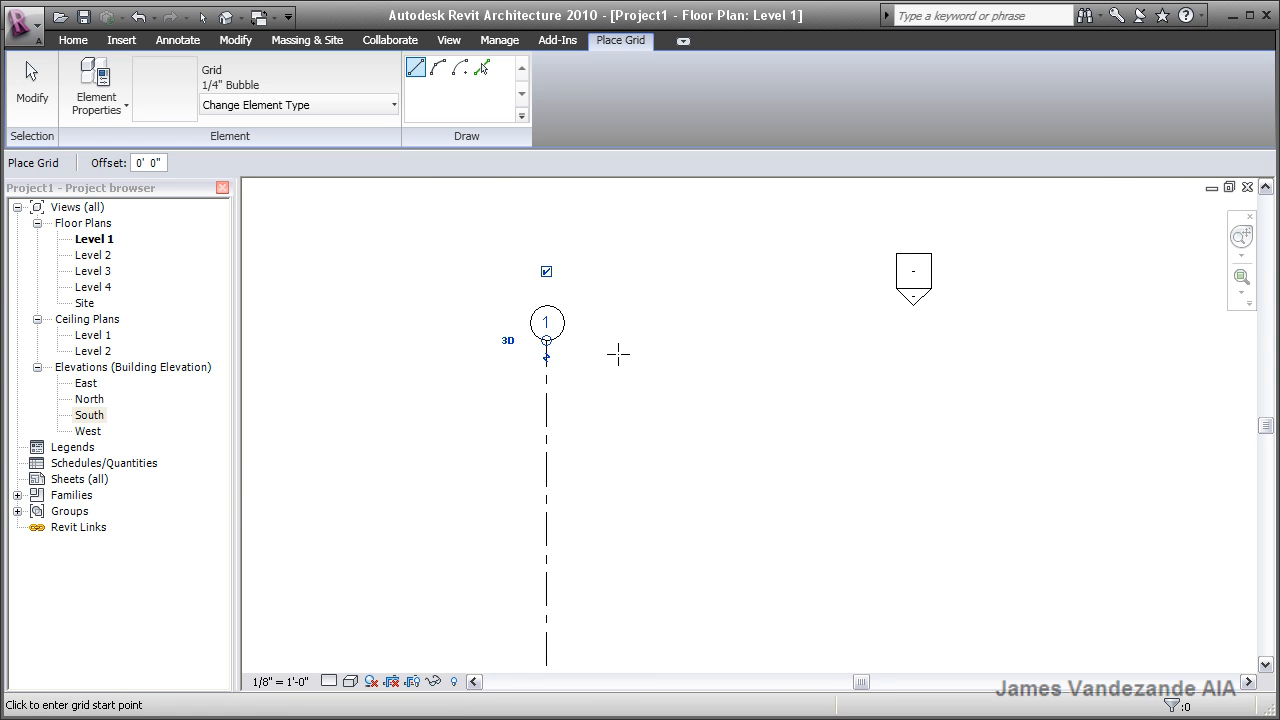
scroll(654, 415, down, 1)
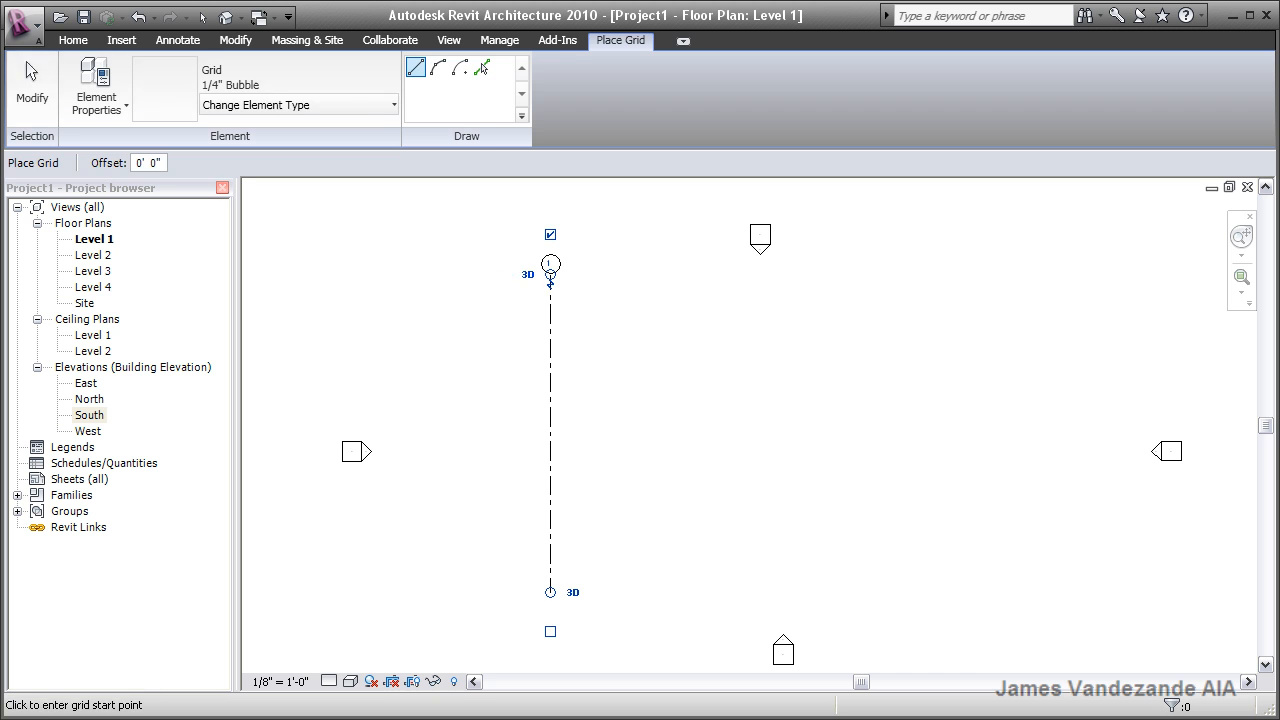
click(32, 80)
Make three copies of the vertical grid line toward the east with multiple copying, the first two spacings about 16' and 20'.
click(559, 316)
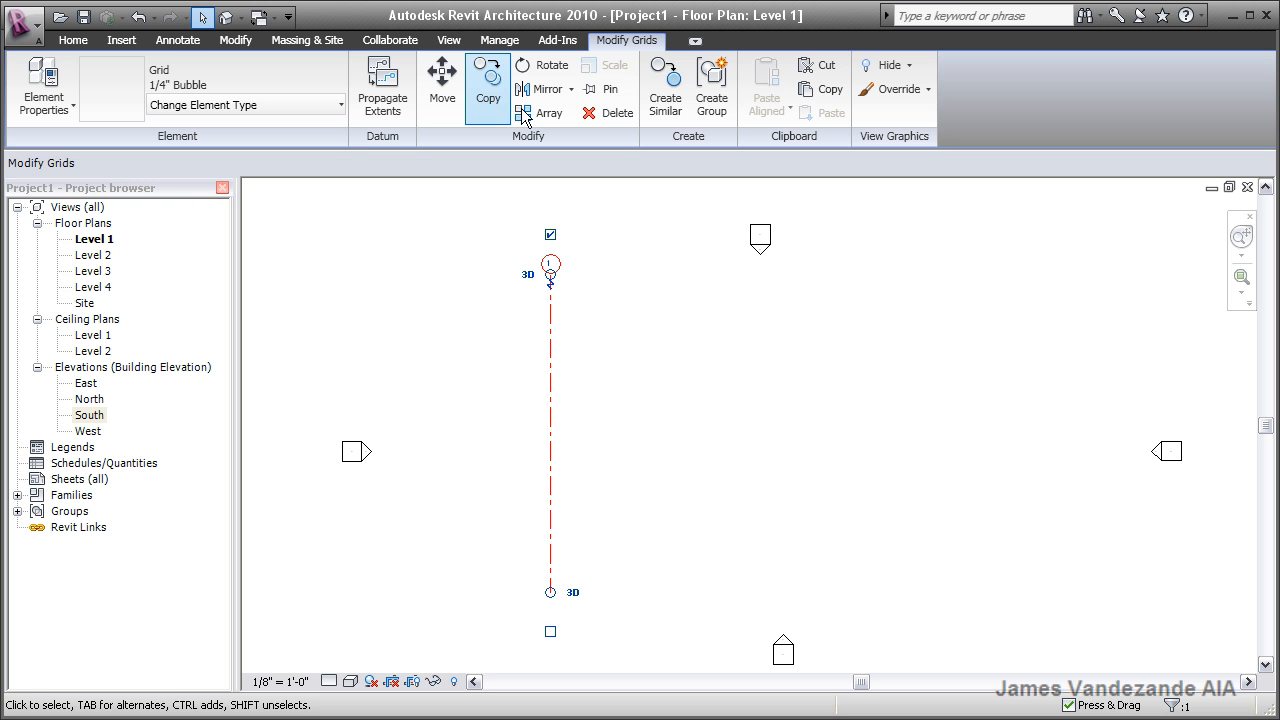
click(488, 88)
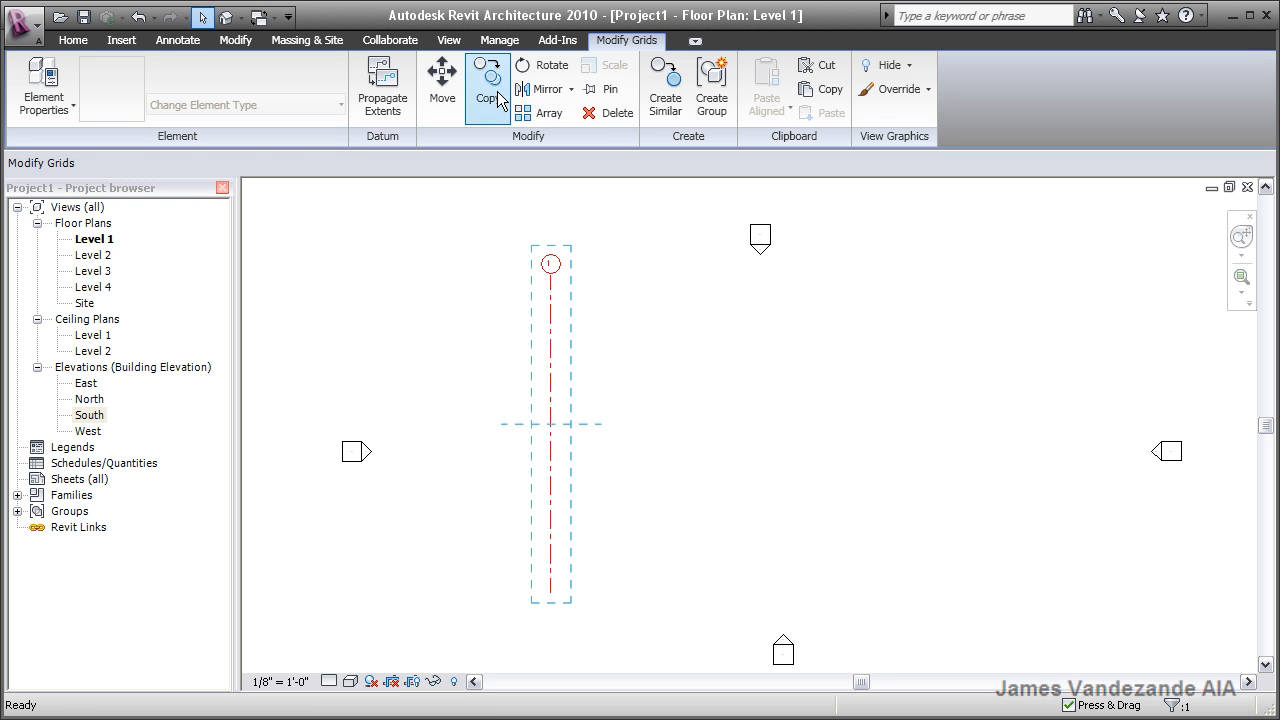
click(555, 323)
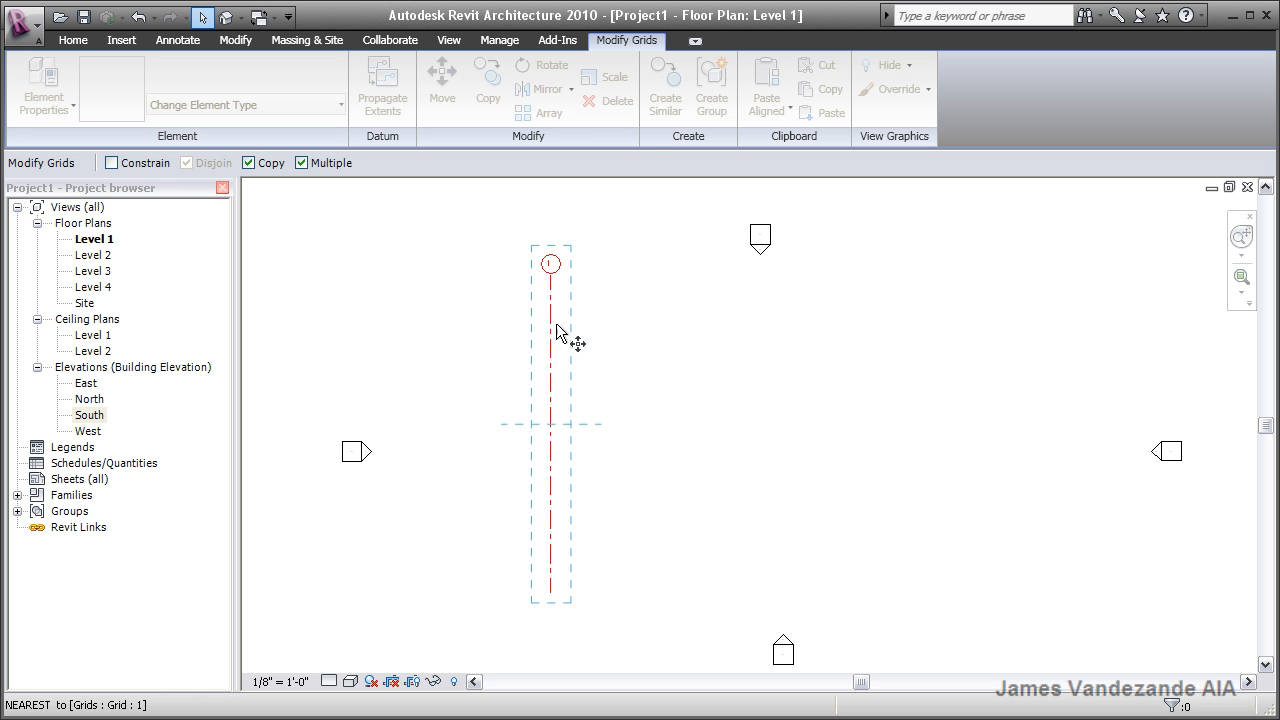
click(634, 324)
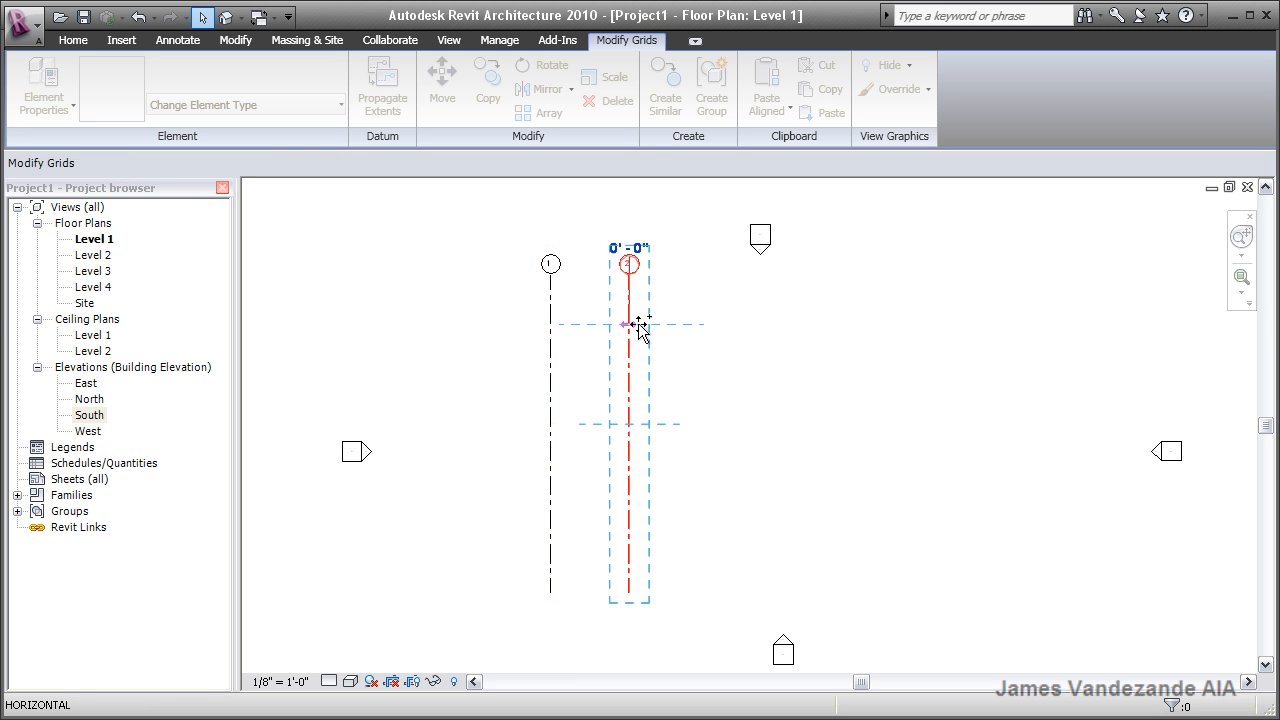
click(726, 324)
click(806, 324)
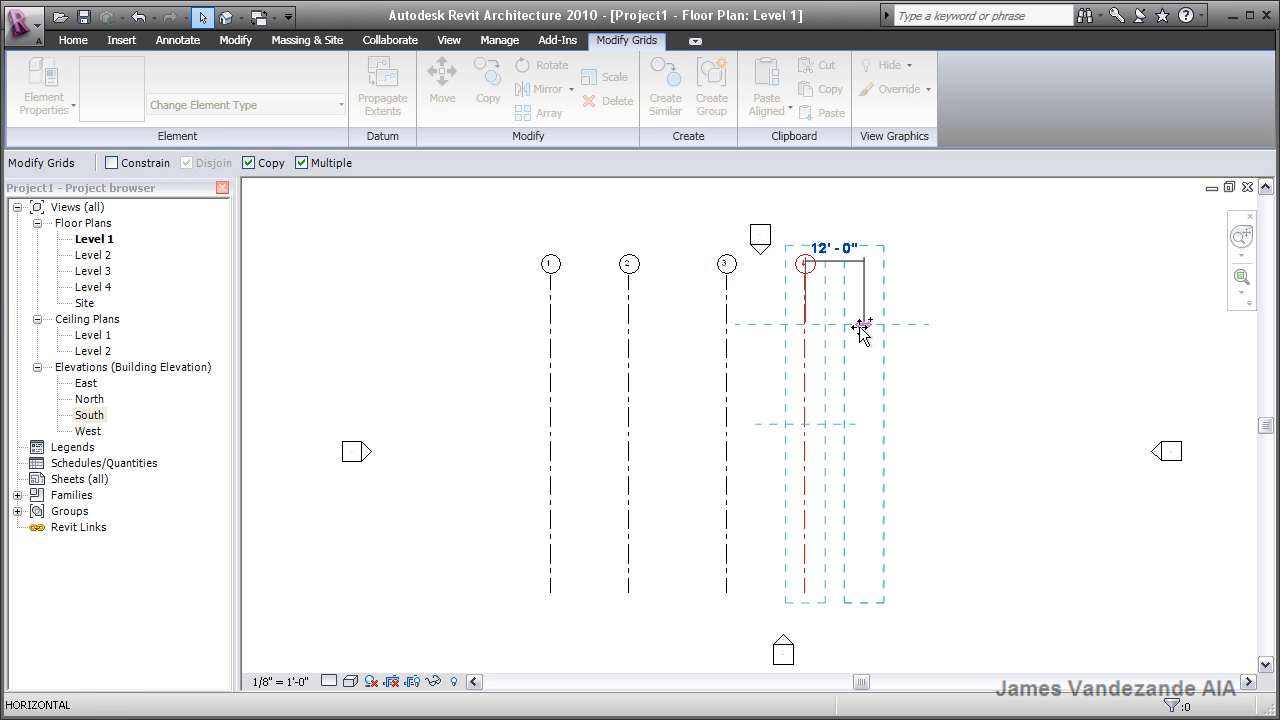
key(Escape)
key(Escape)
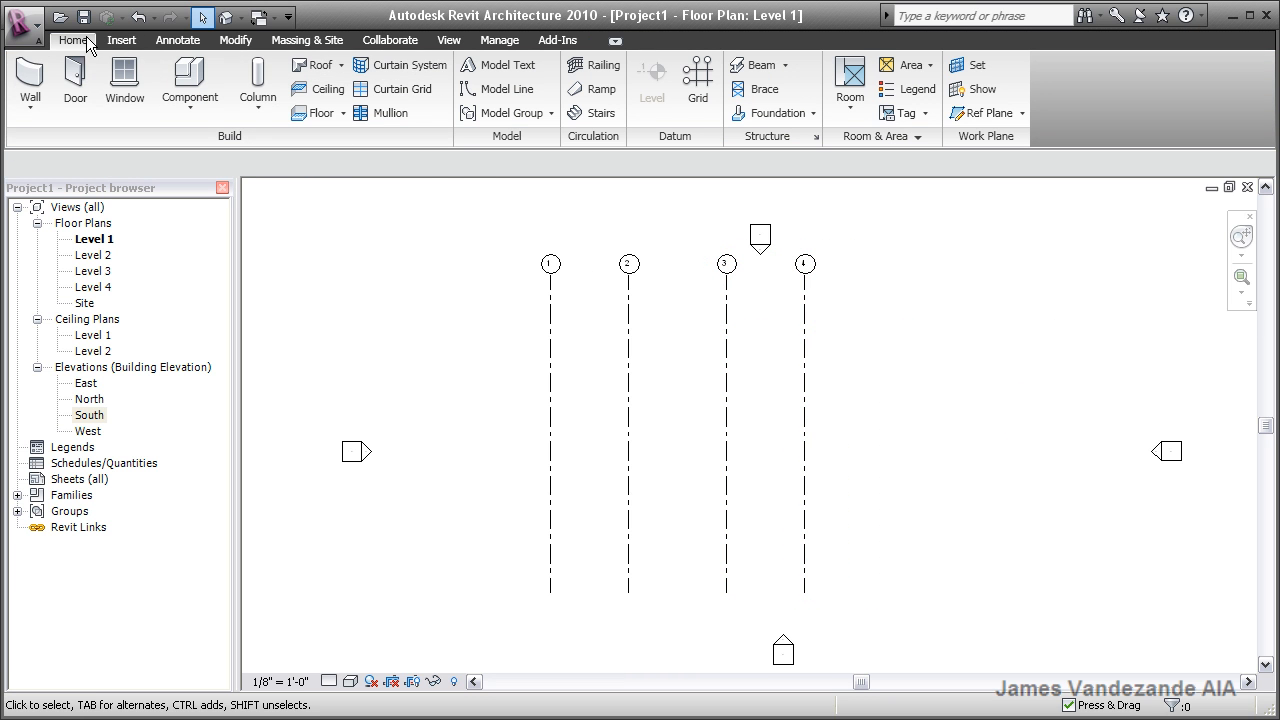
Draw a horizontal grid line across the four vertical grids just below their bubbles and label it A.
click(706, 117)
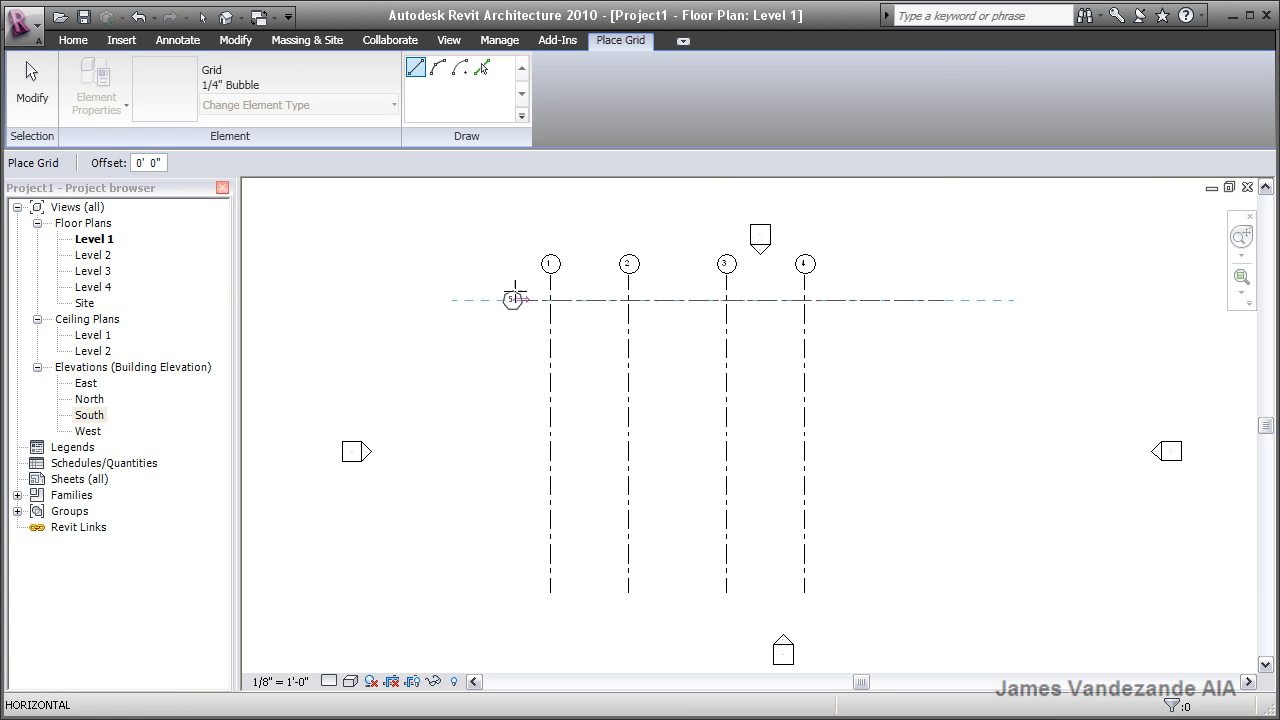
click(479, 298)
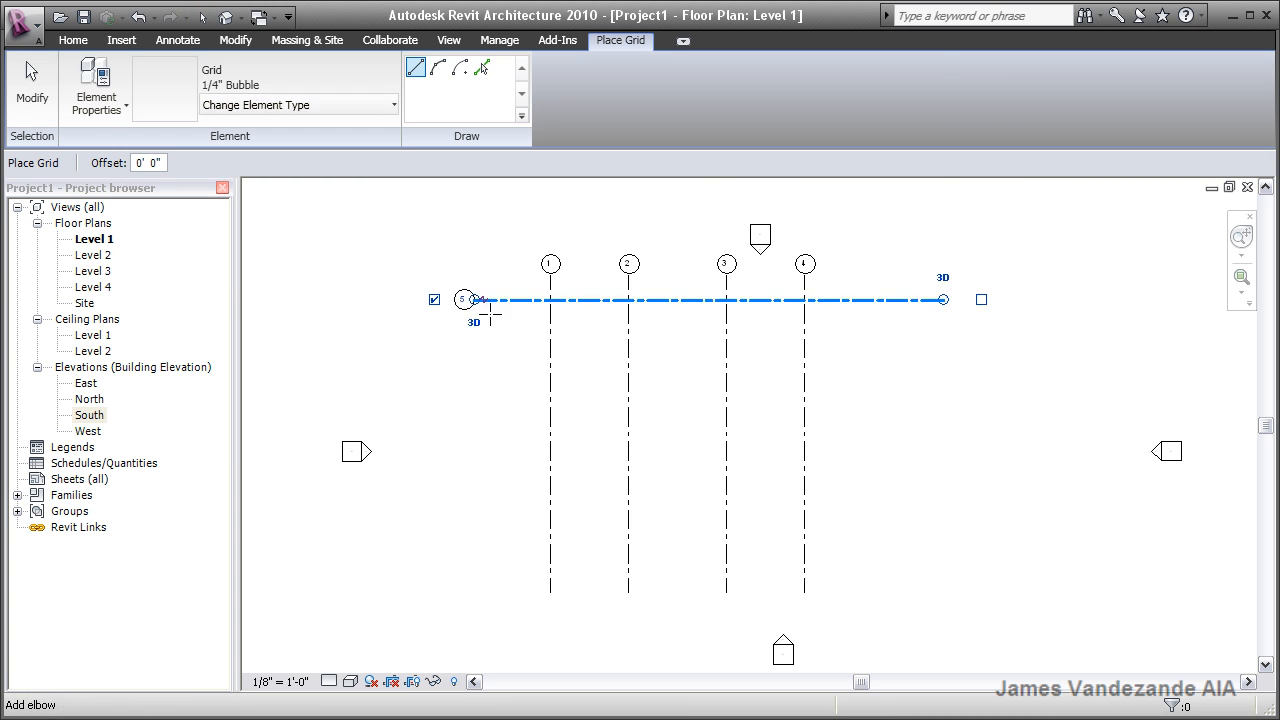
key(z)
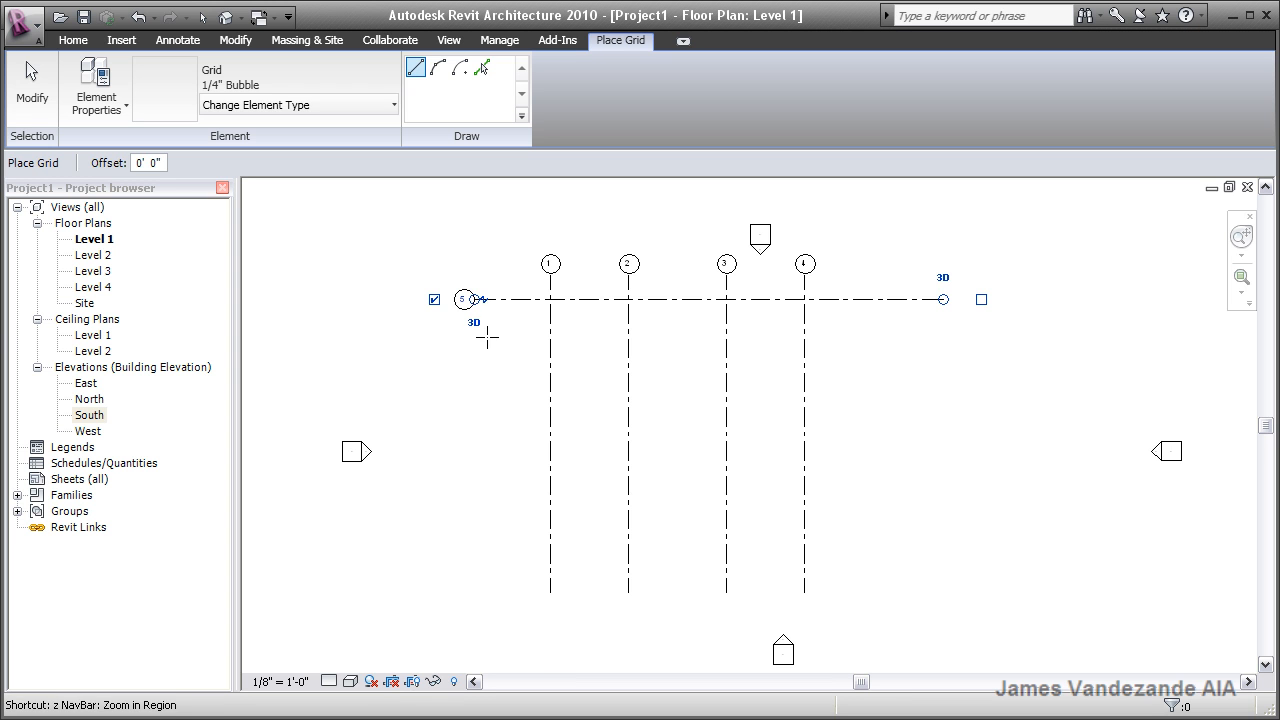
key(r)
drag(424, 336, 606, 248)
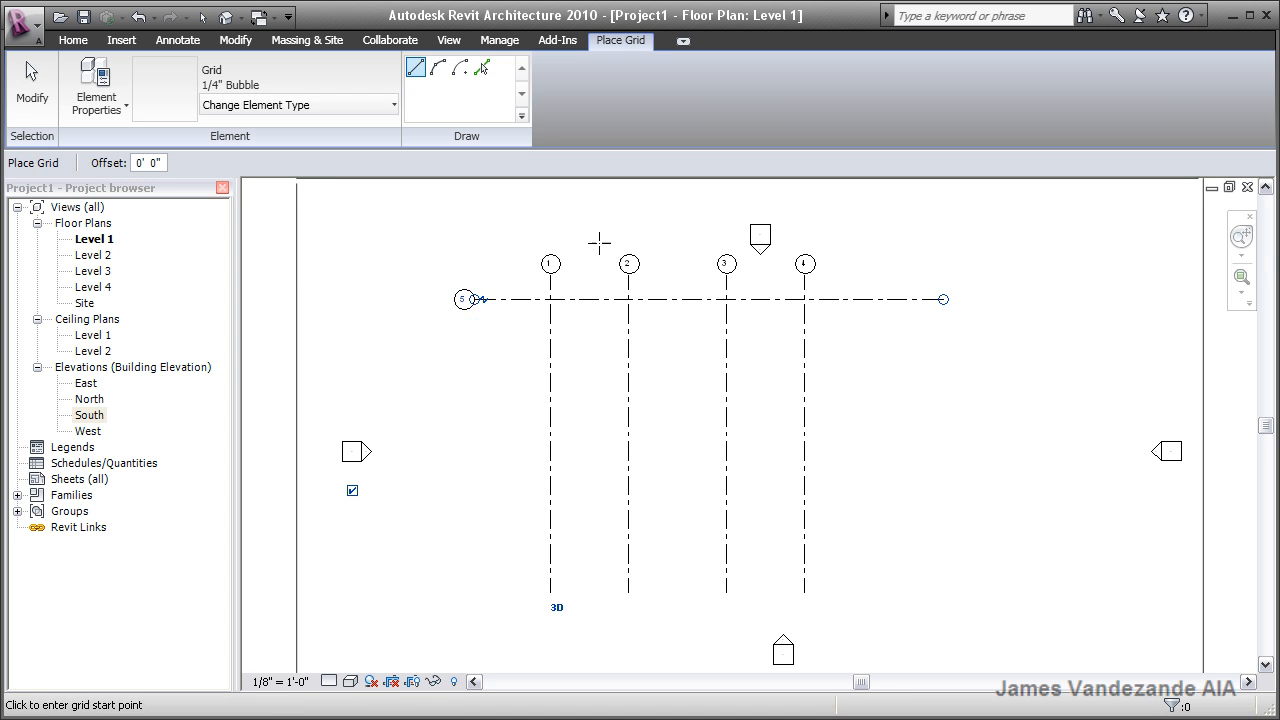
click(504, 490)
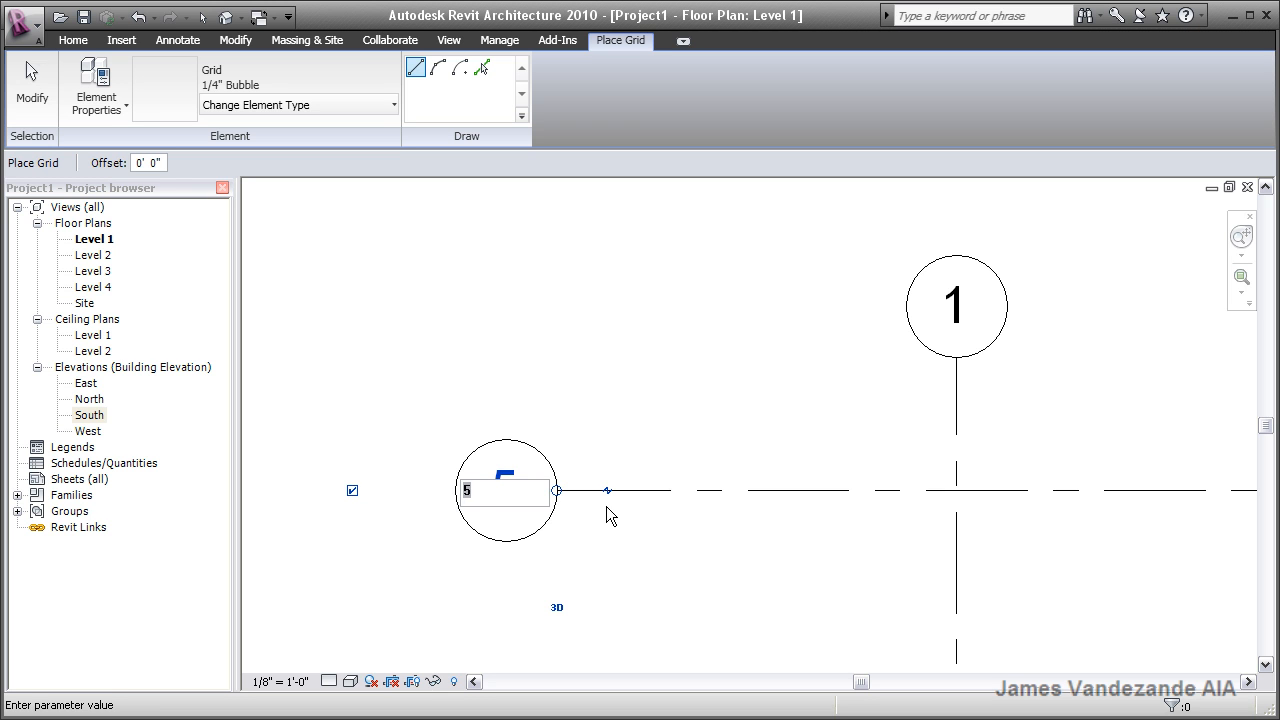
text(A)
key(Return)
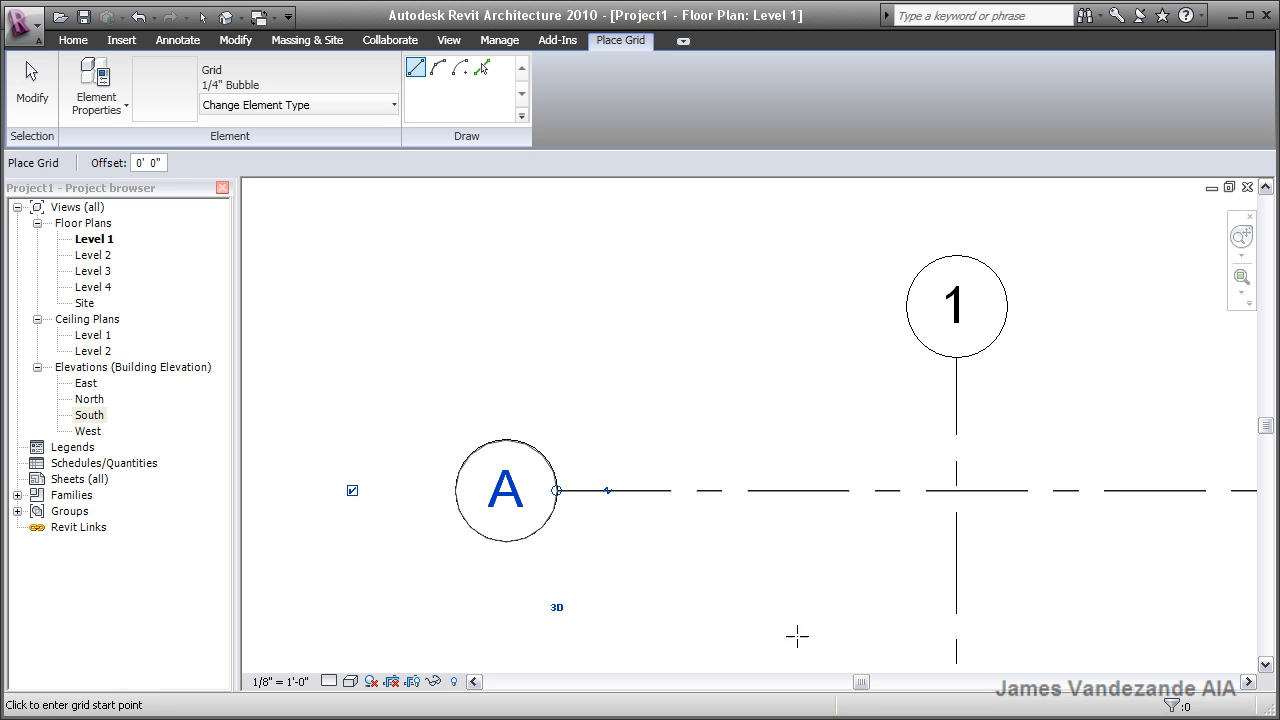
key(z)
key(f)
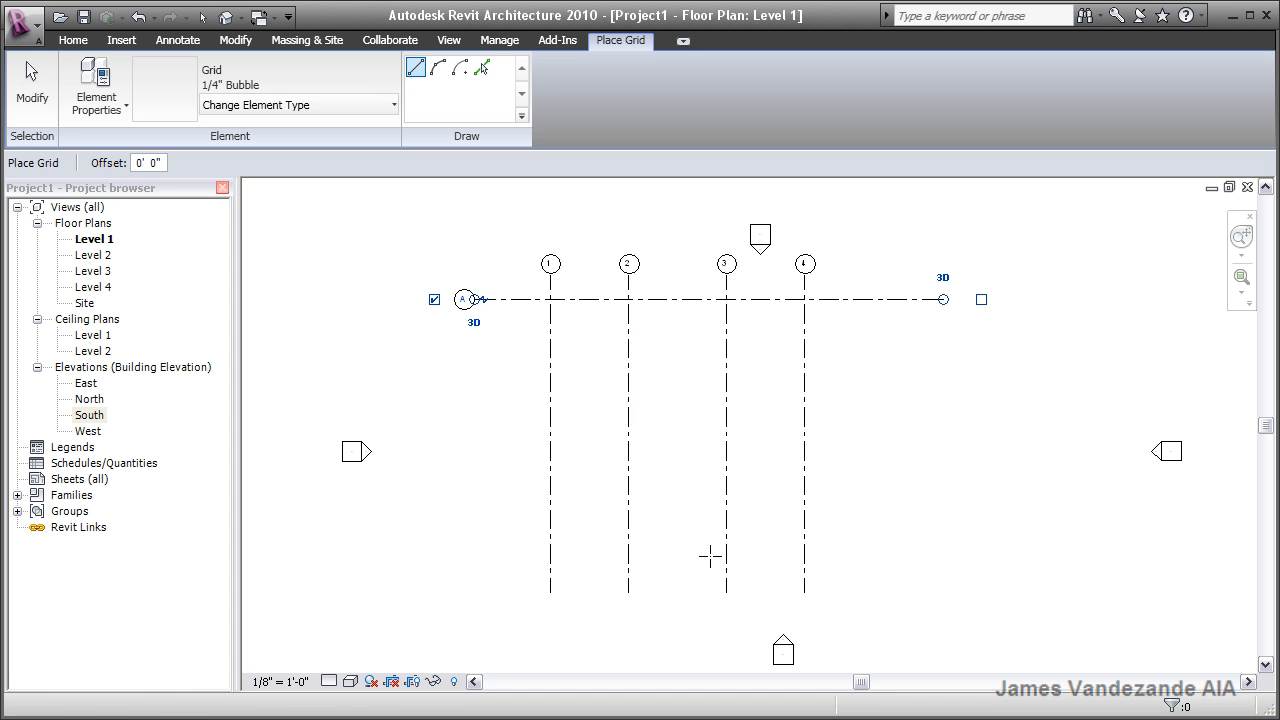
key(Escape)
key(Escape)
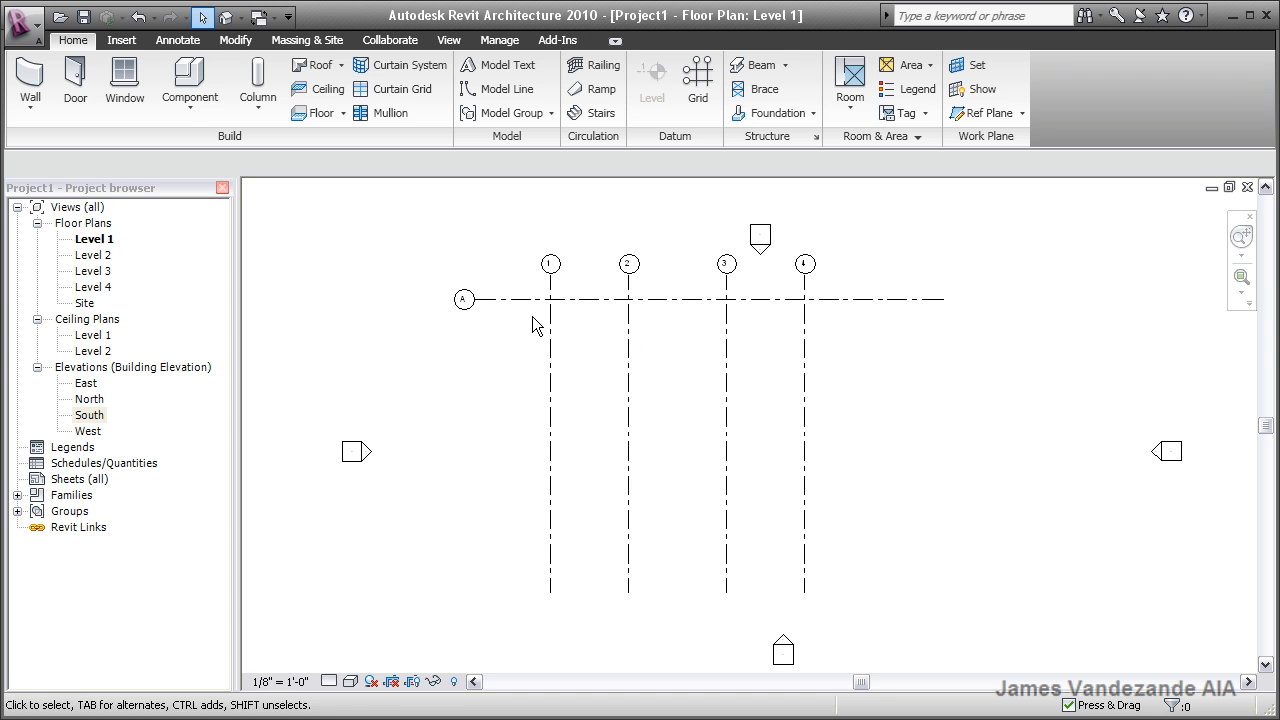
Array grid line A downward as 5 ungrouped lines, using Move To 2nd with a spacing of 13' 6".
click(529, 306)
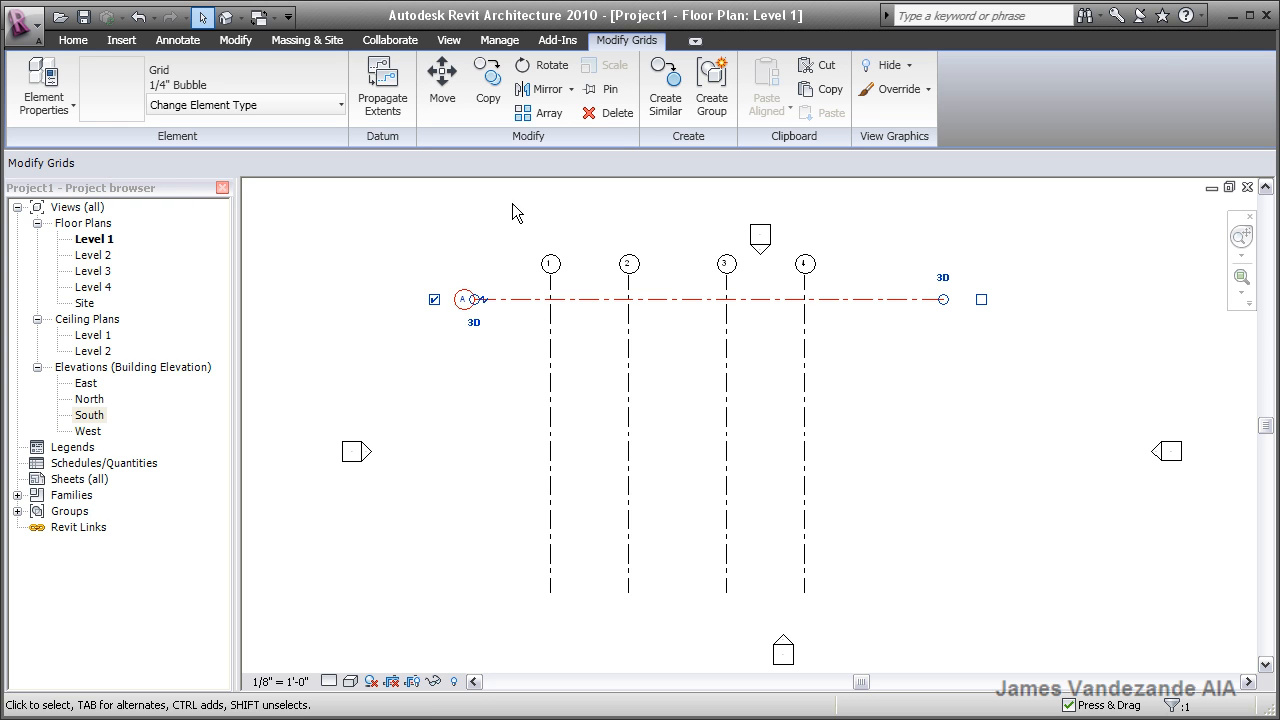
click(549, 114)
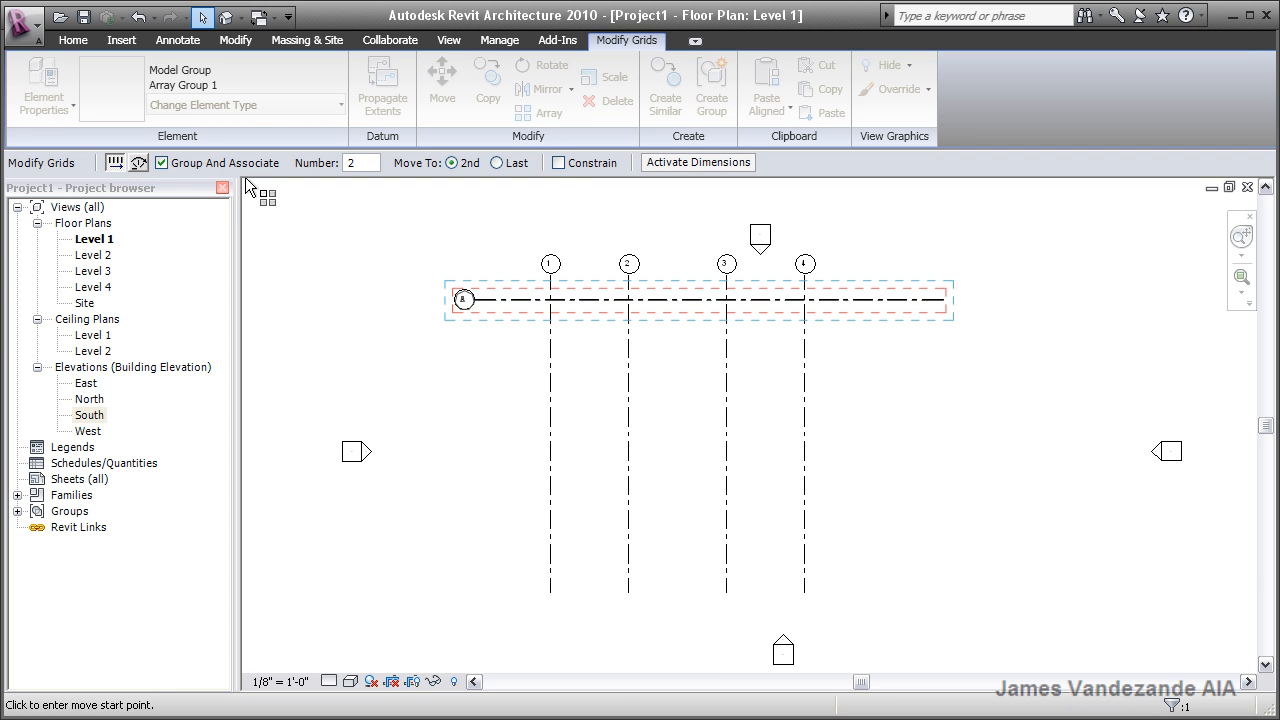
click(161, 163)
click(453, 164)
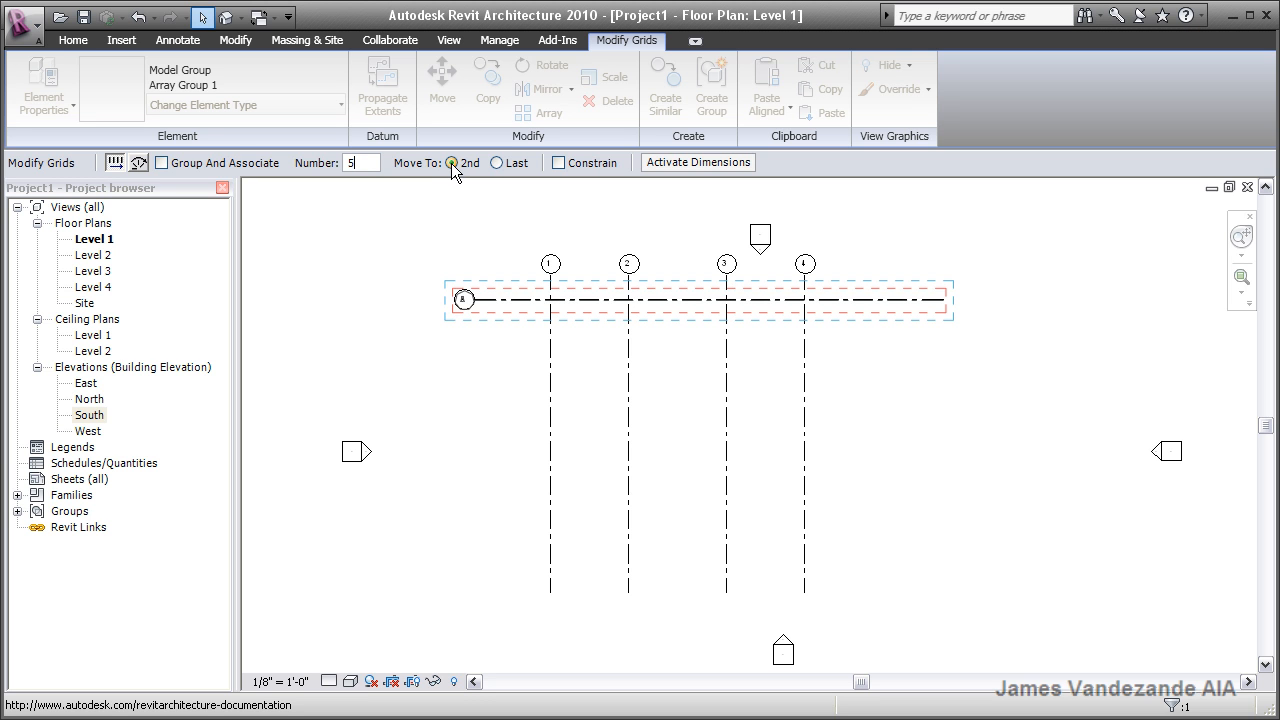
click(495, 300)
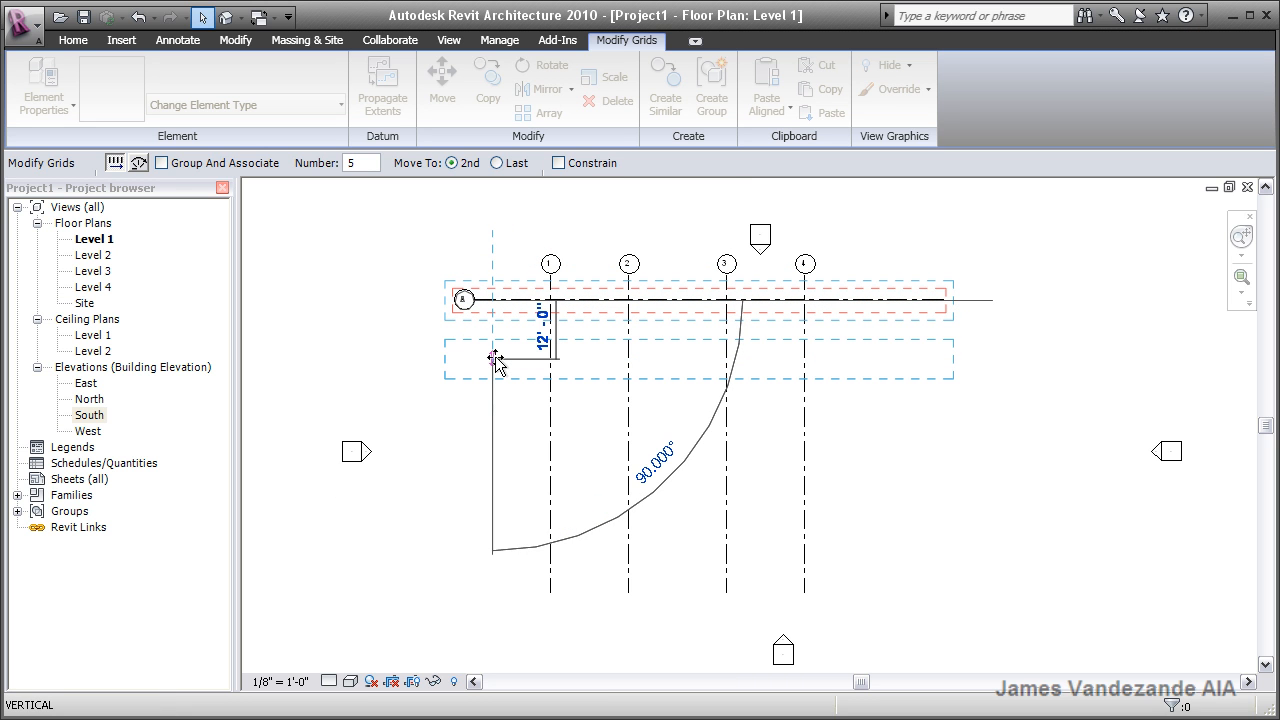
text(13)
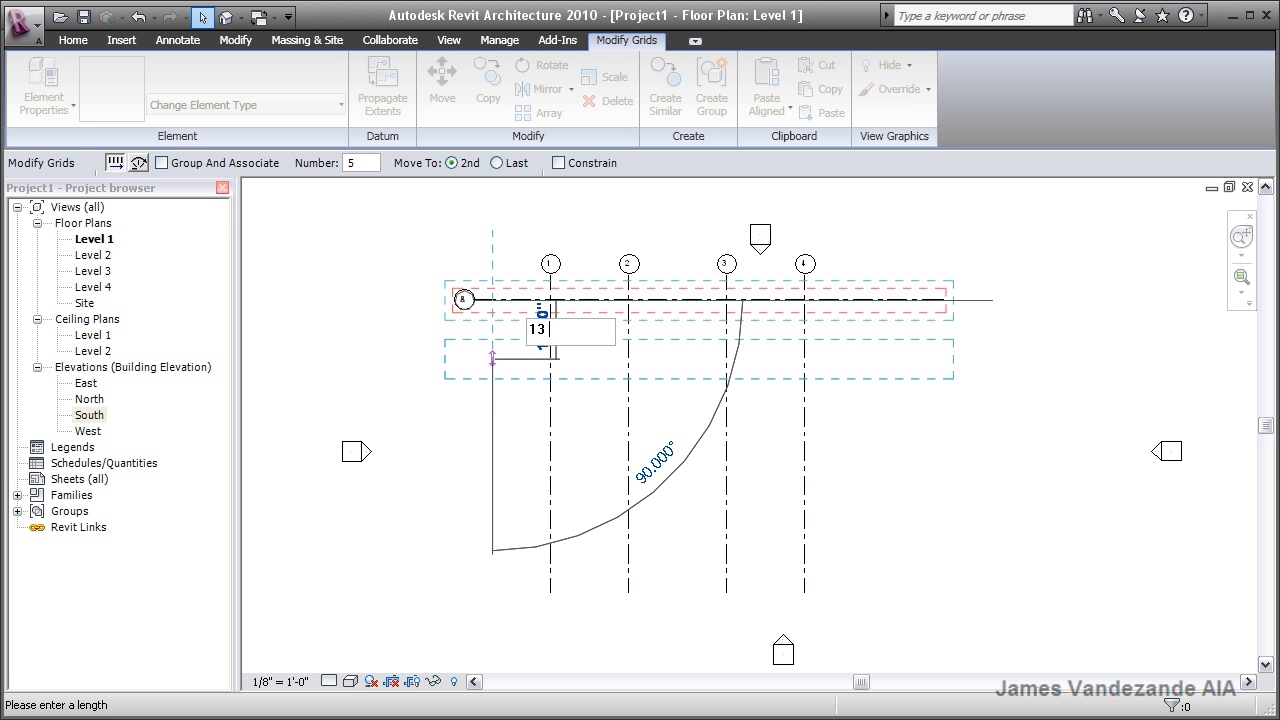
text( 6)
key(Return)
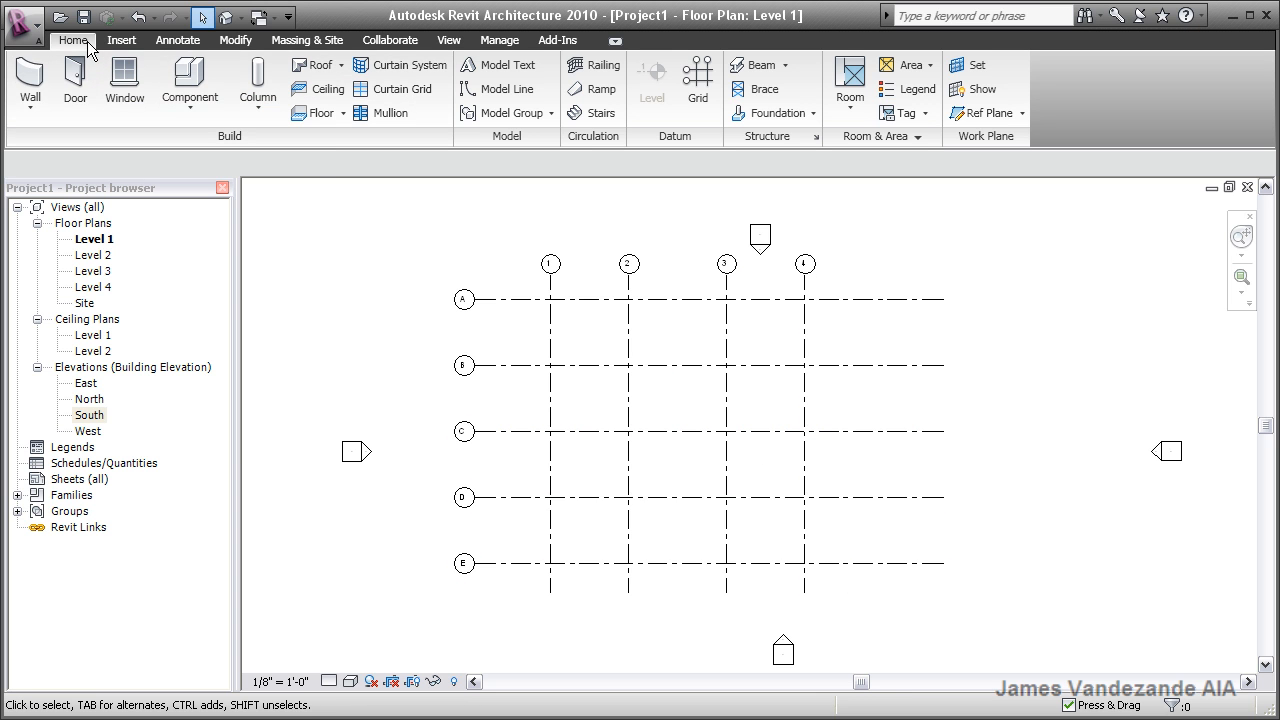
Place W10X49 wide-flange structural columns at grid intersections A-1 and A-2.
click(253, 114)
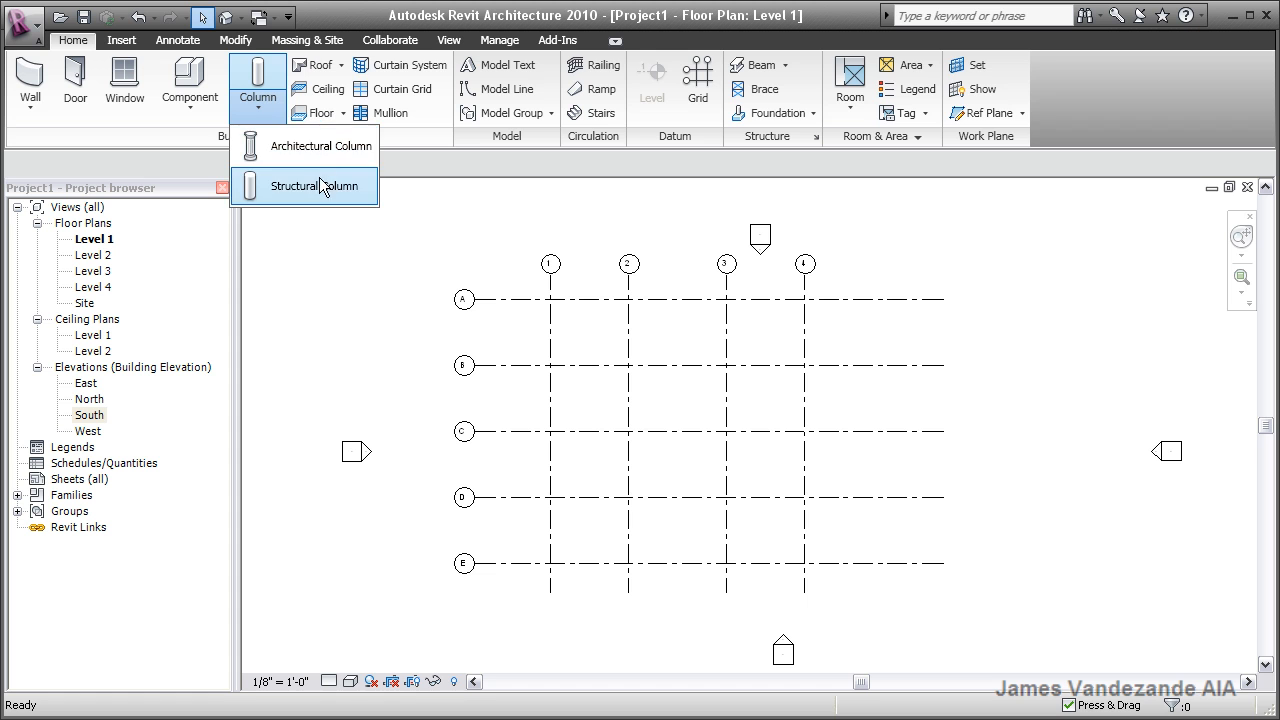
click(314, 187)
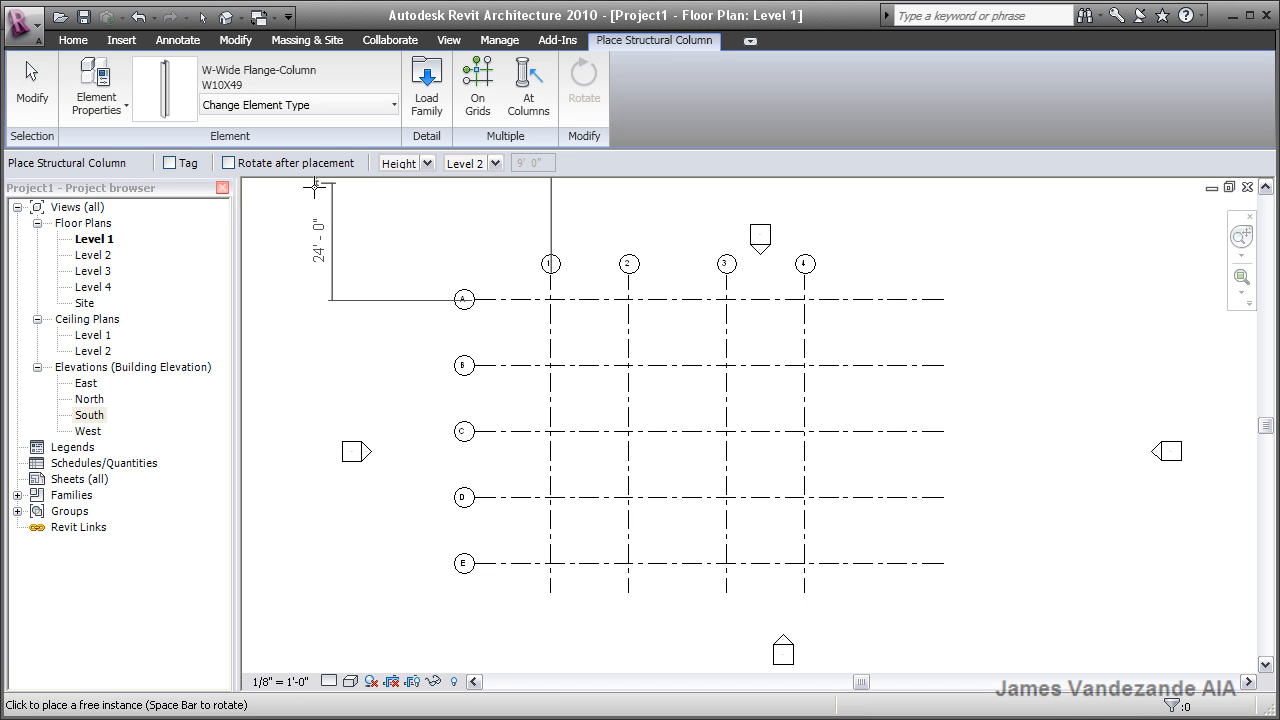
click(378, 106)
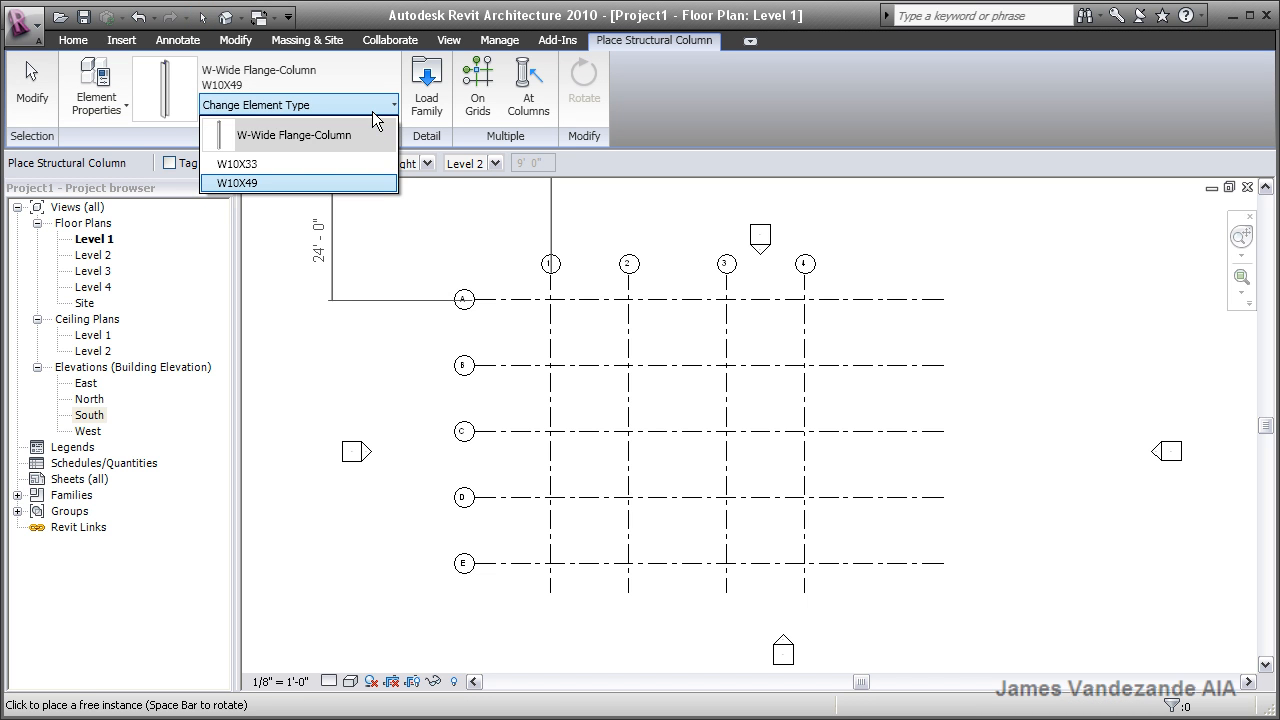
click(279, 183)
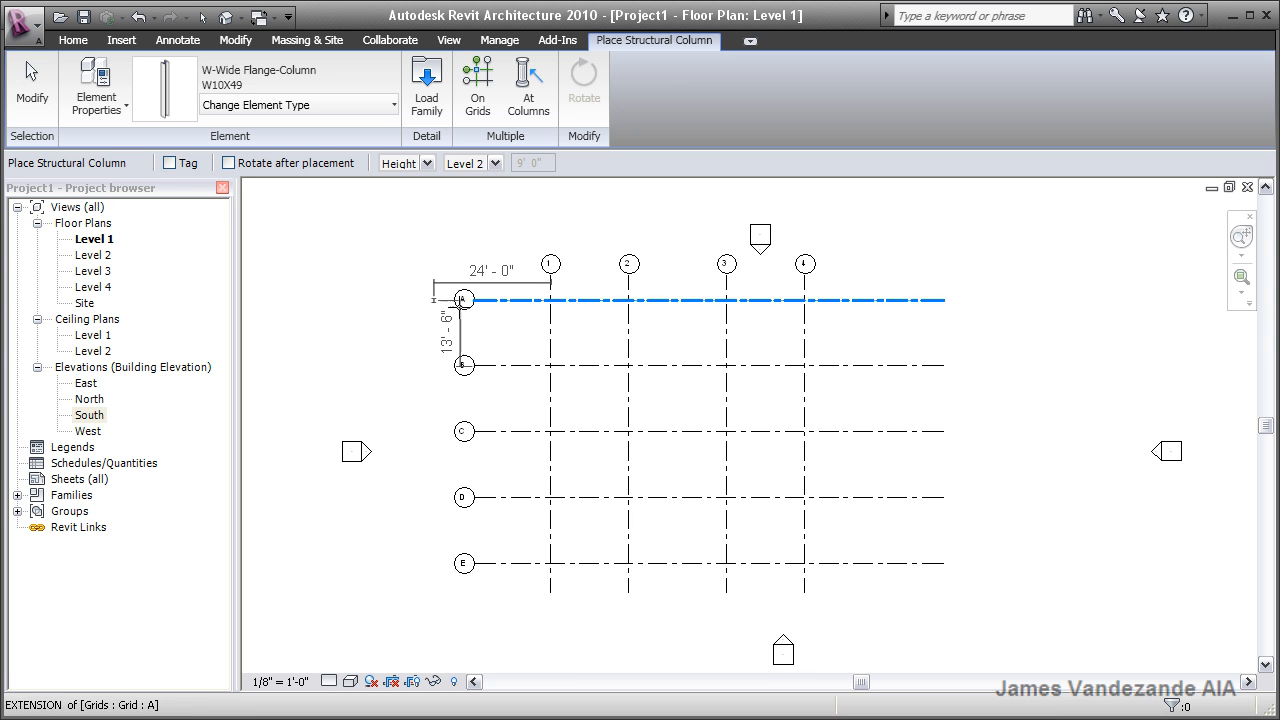
scroll(536, 321, up, 5)
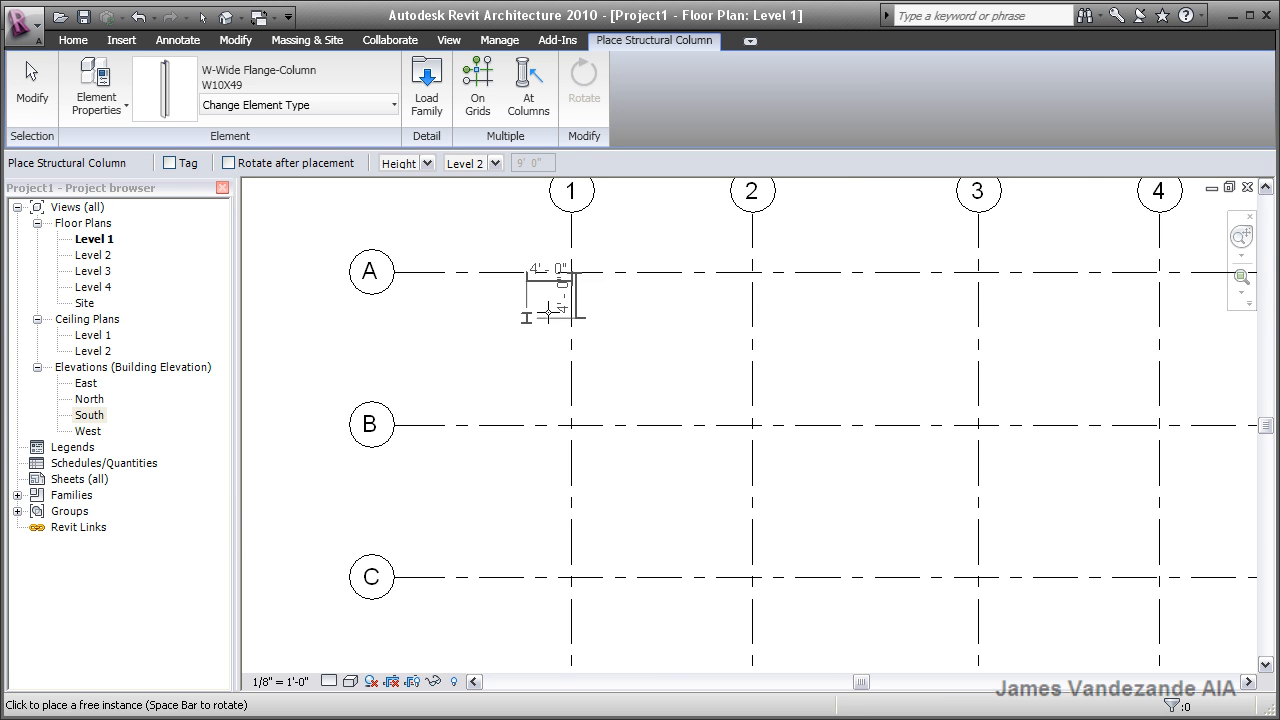
click(570, 272)
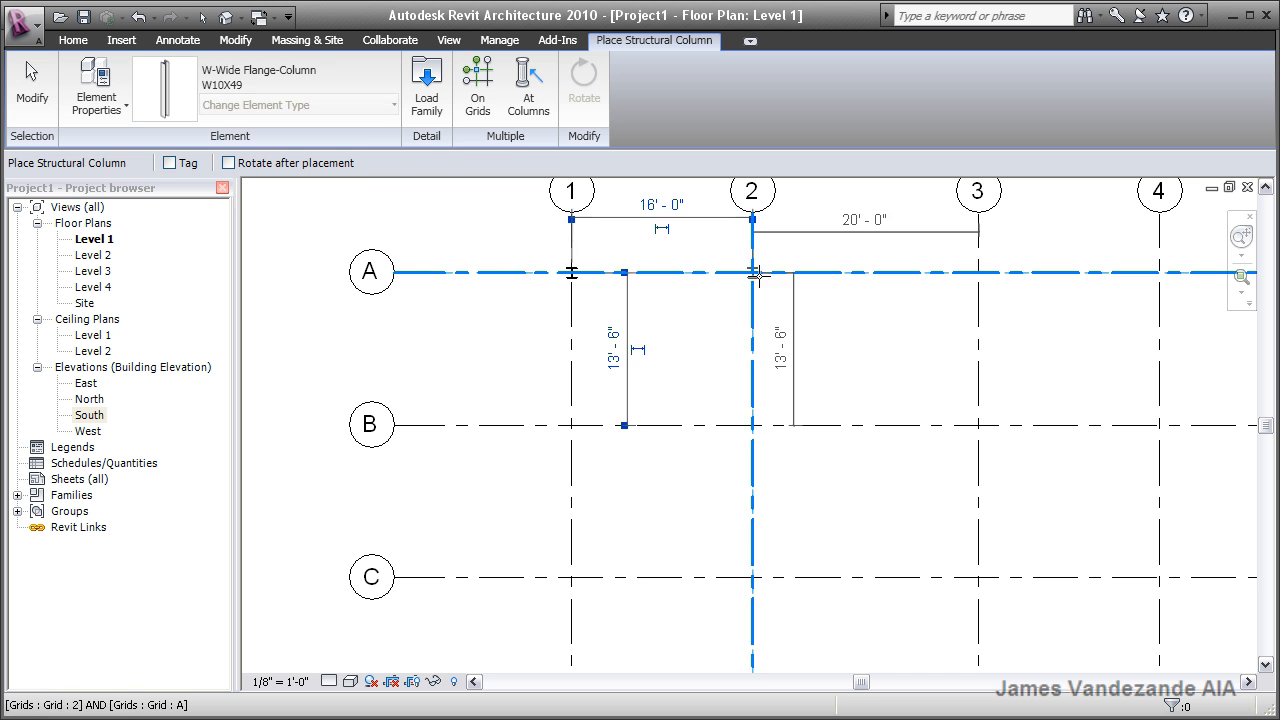
click(752, 272)
Place W10X49 structural columns at all intersections of grids 1–4 and A–E using On Grids placement.
scroll(826, 354, down, 3)
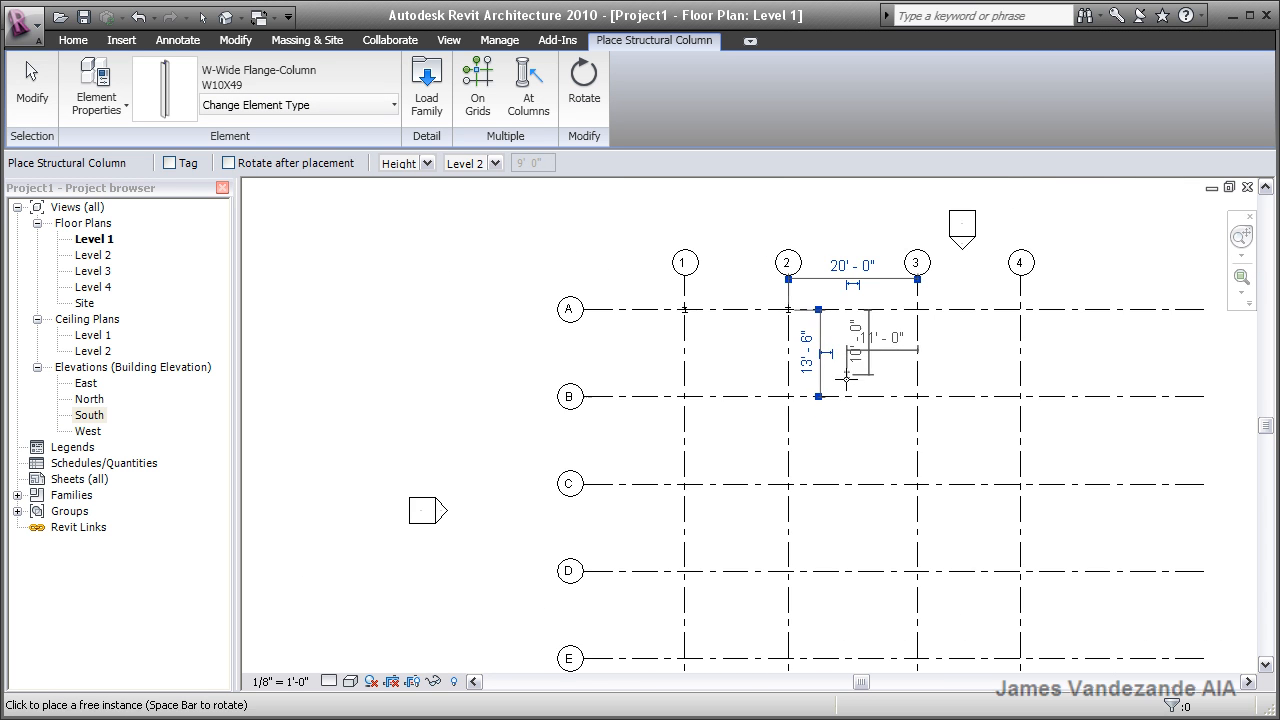
middle_drag(848, 400, 759, 332)
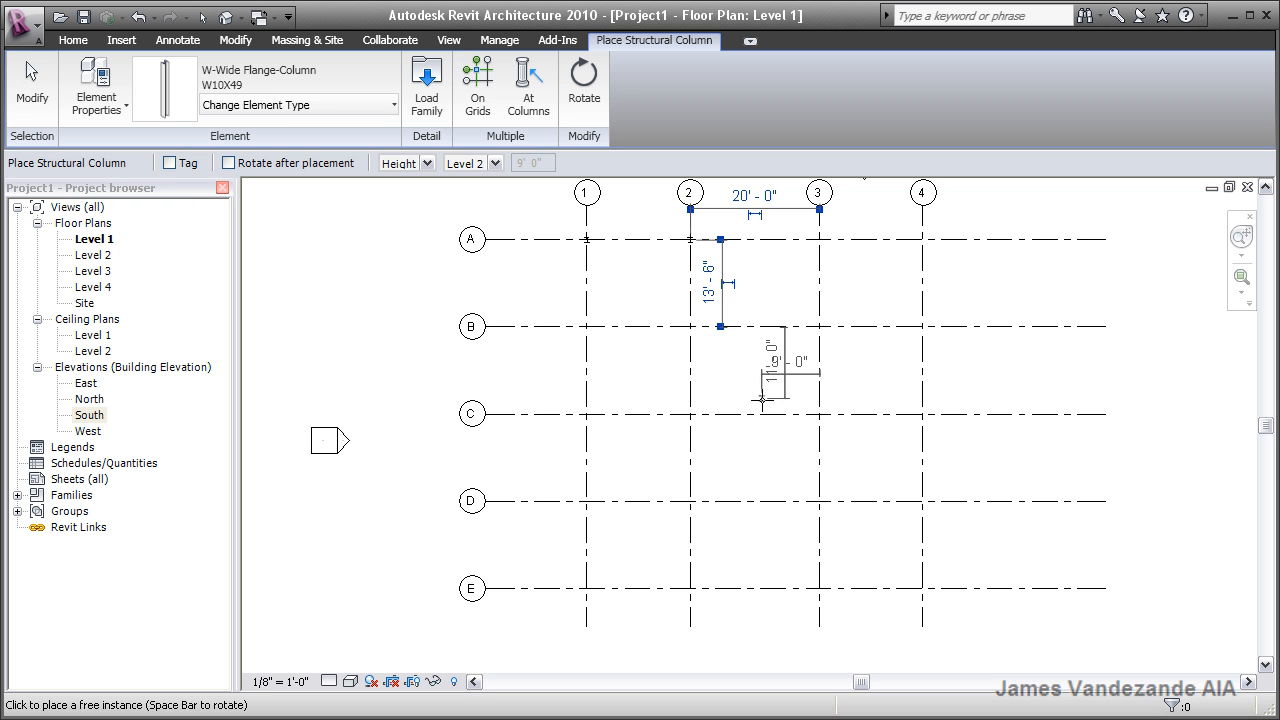
click(486, 82)
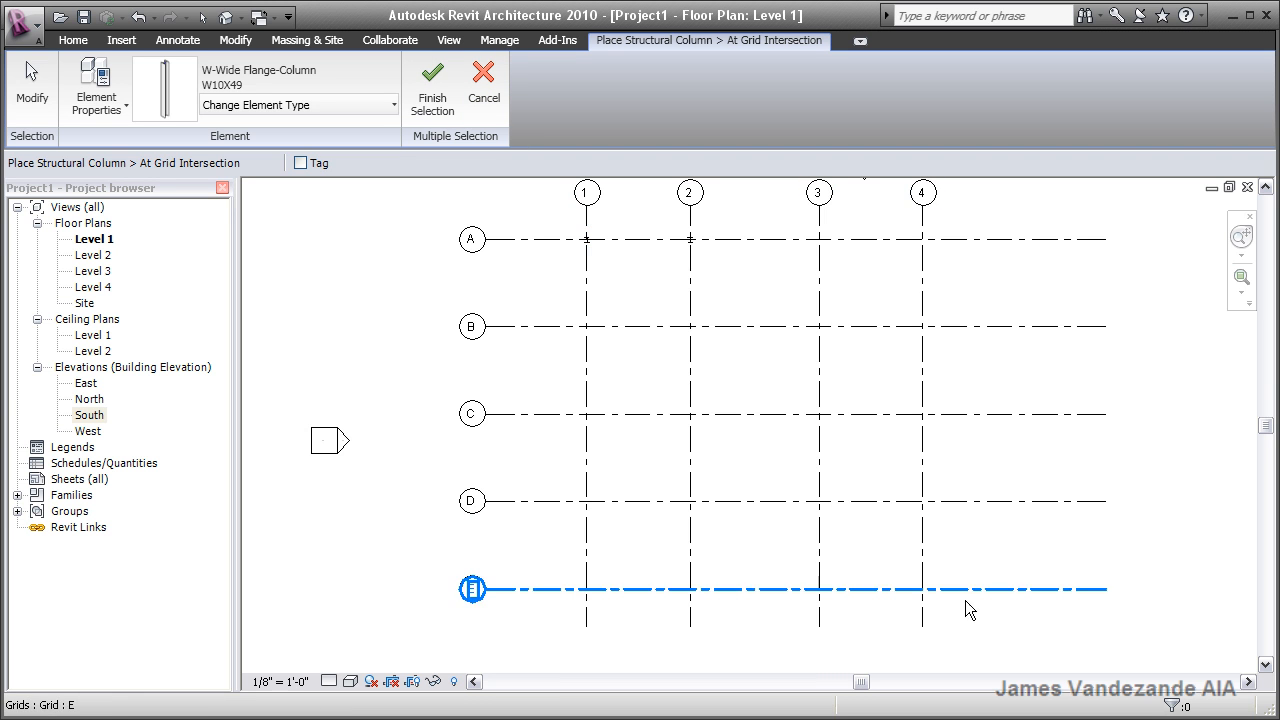
drag(979, 622, 555, 228)
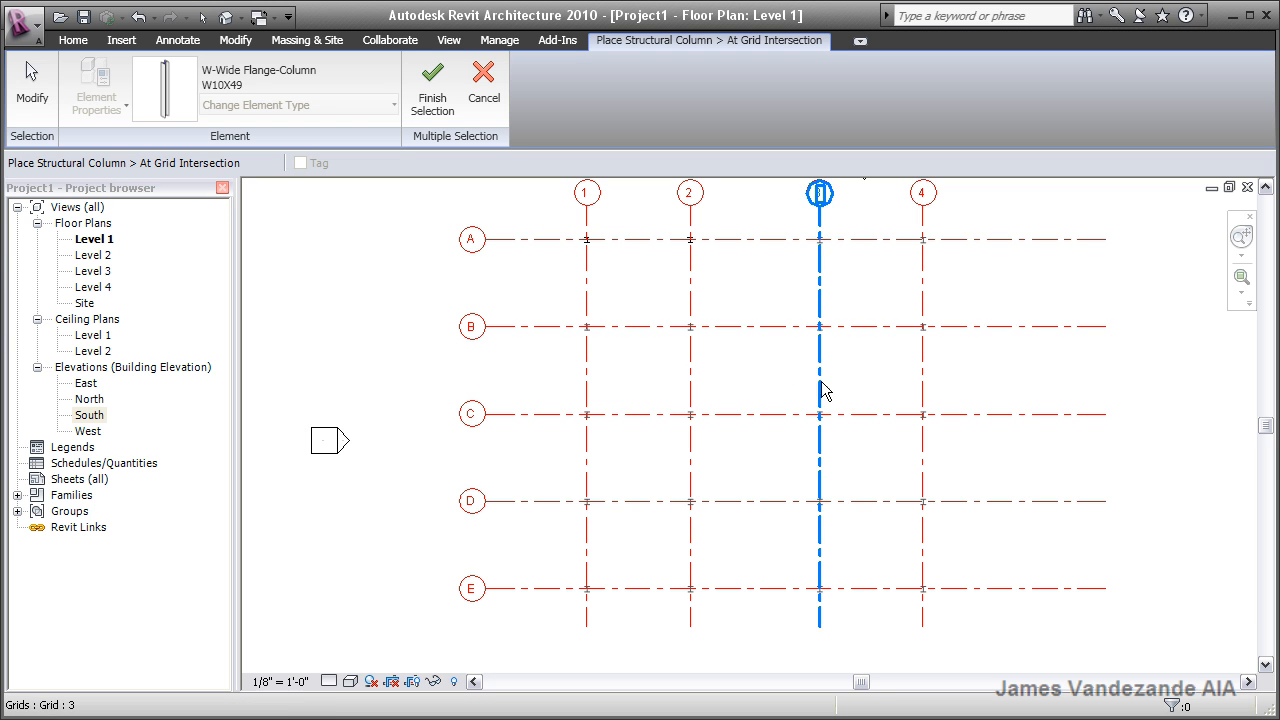
scroll(855, 435, up, 5)
scroll(832, 422, up, 2)
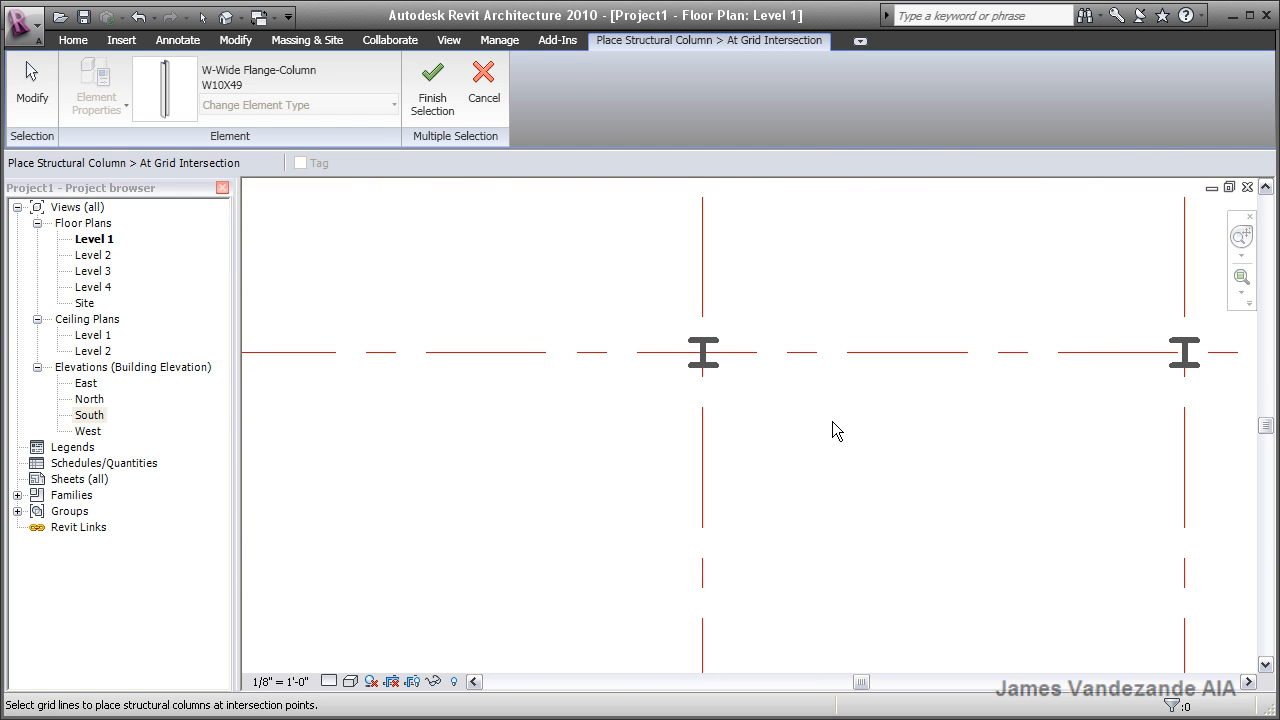
scroll(832, 422, down, 6)
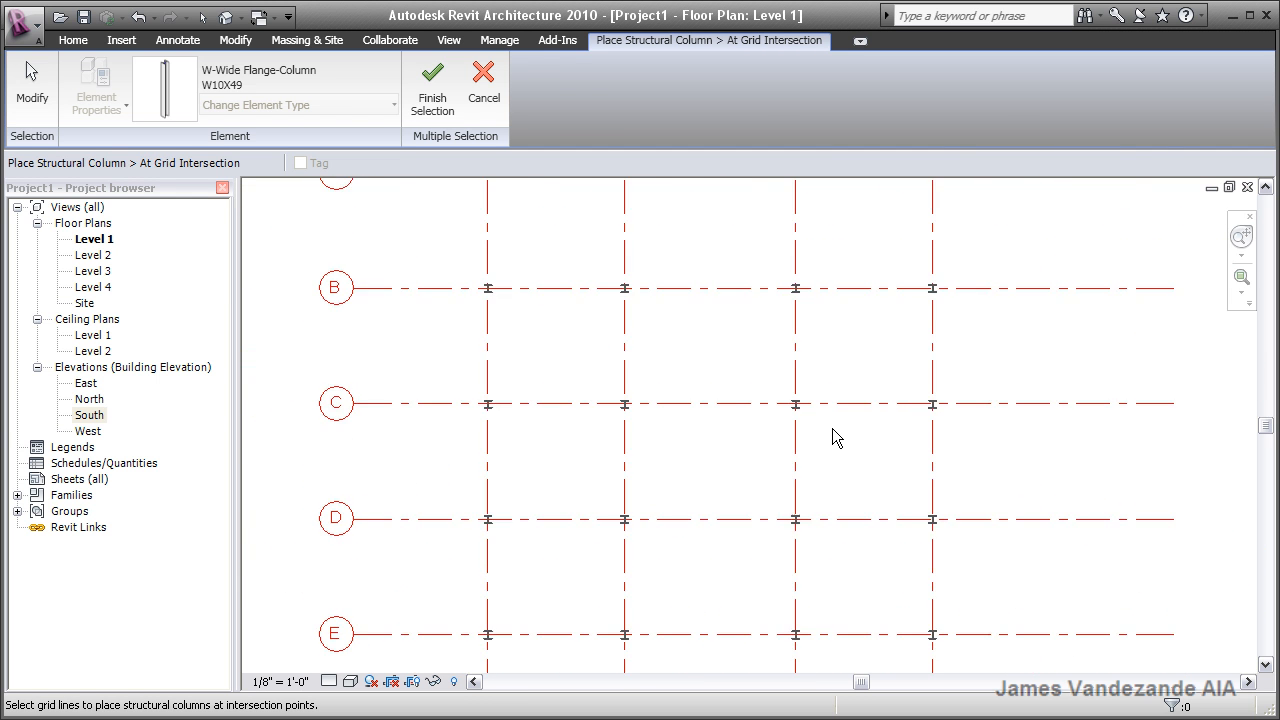
click(434, 100)
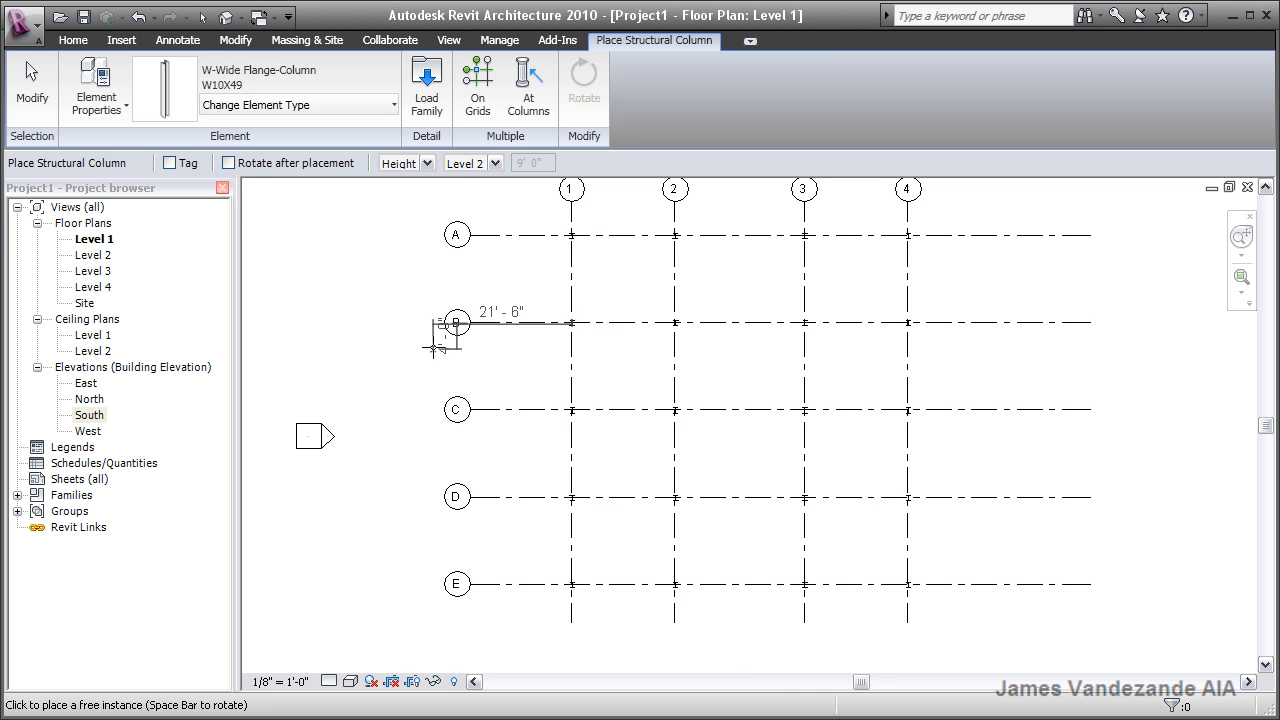
Inspect the placed columns from different angles in the default 3D view.
click(227, 18)
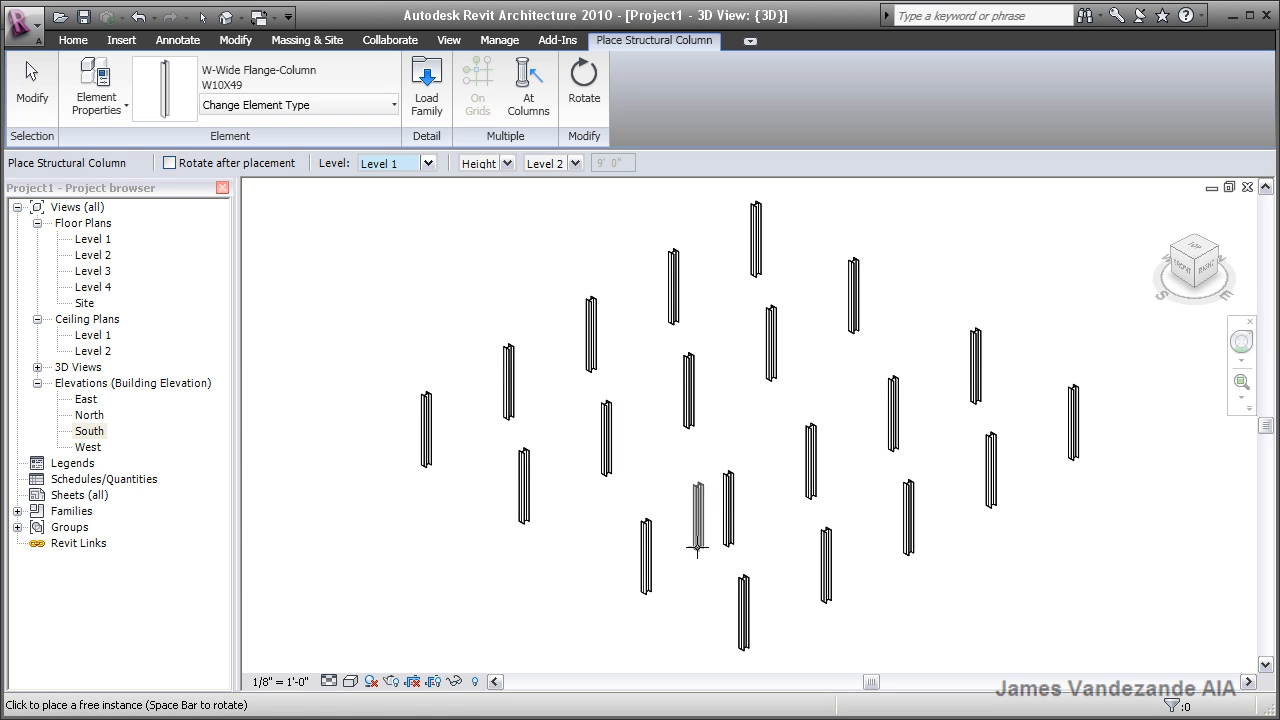
shift+middle_drag(770, 543, 934, 532)
shift+middle_drag(836, 511, 705, 510)
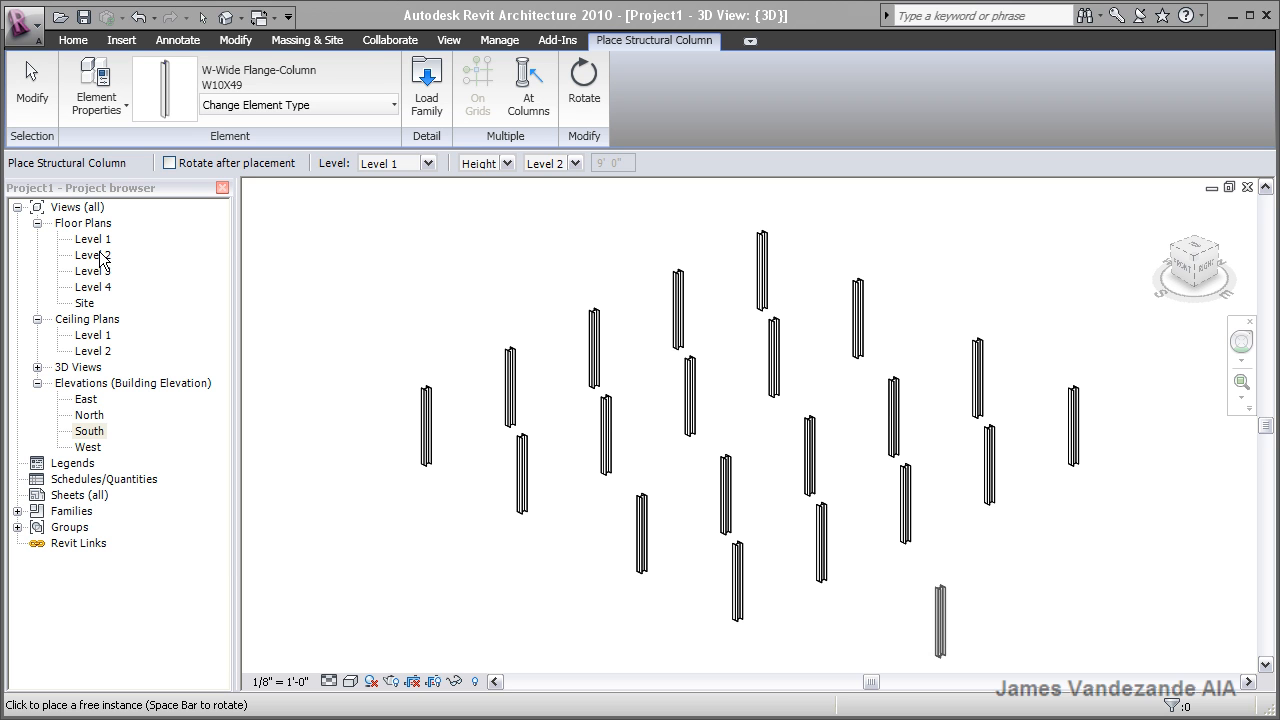
Open the Level 2 floor plan and apply the Structural Framing Plan view template to it.
double_click(93, 255)
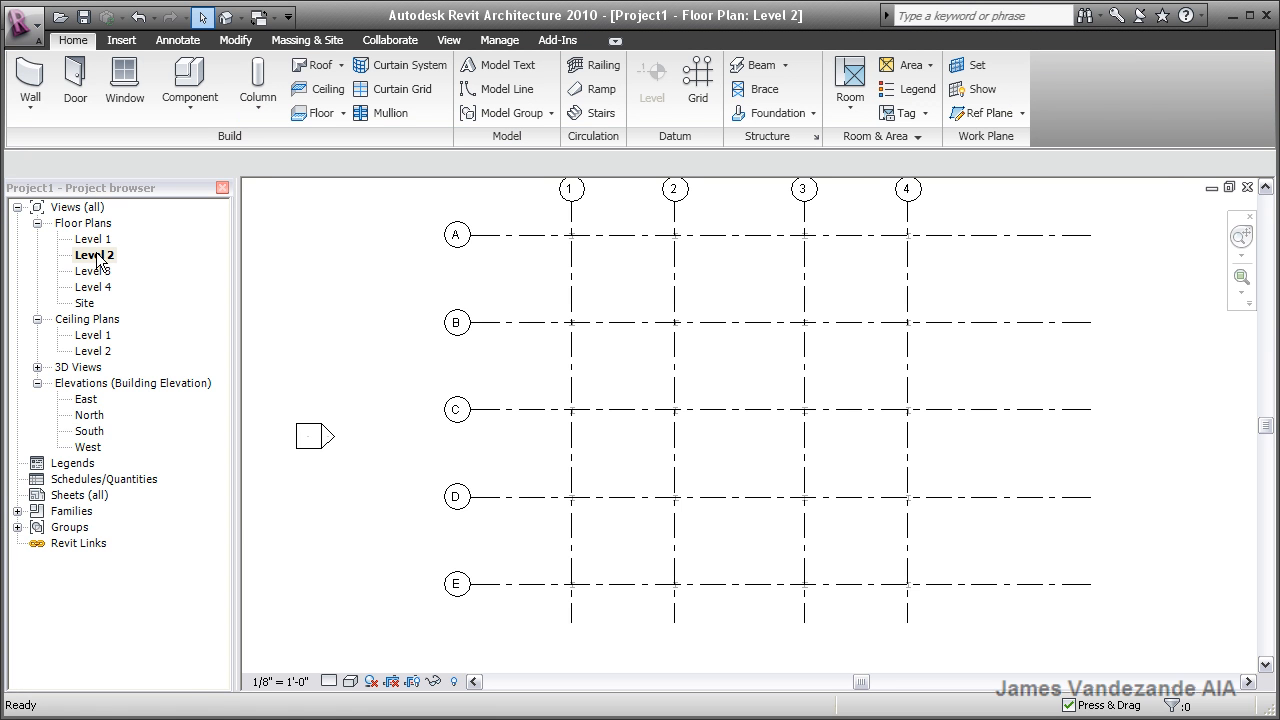
middle_drag(543, 405, 550, 433)
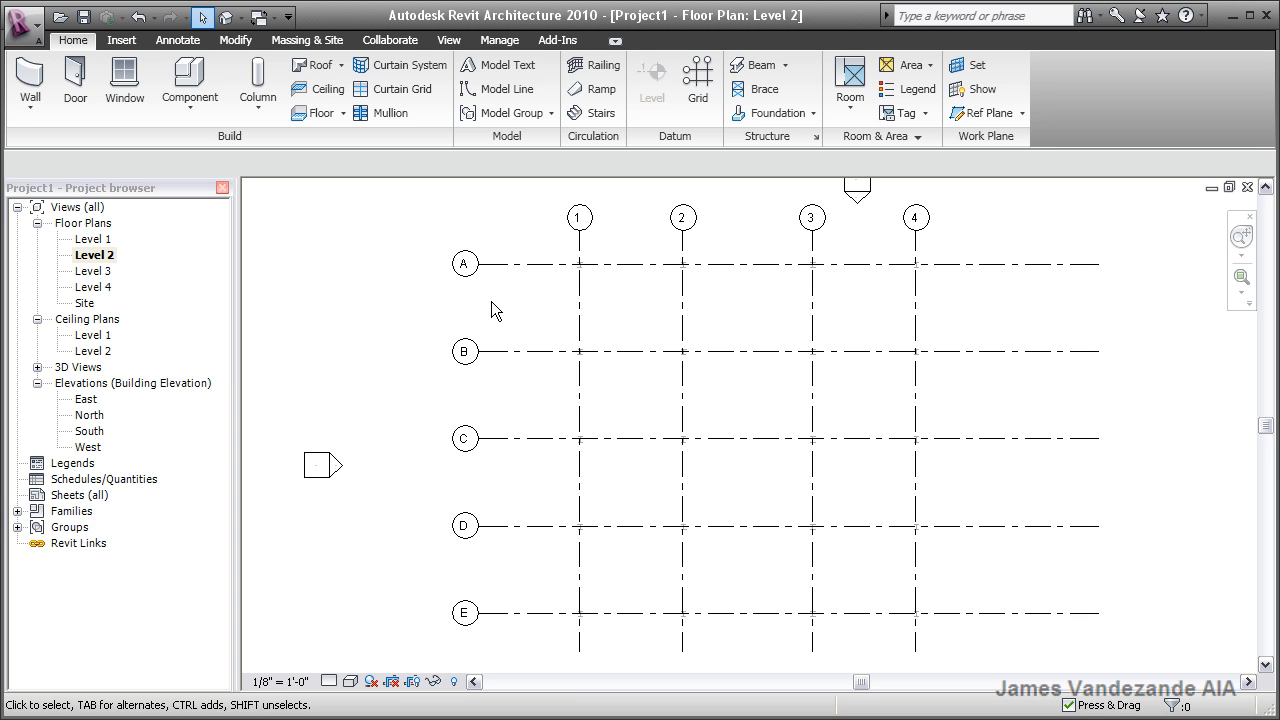
click(449, 41)
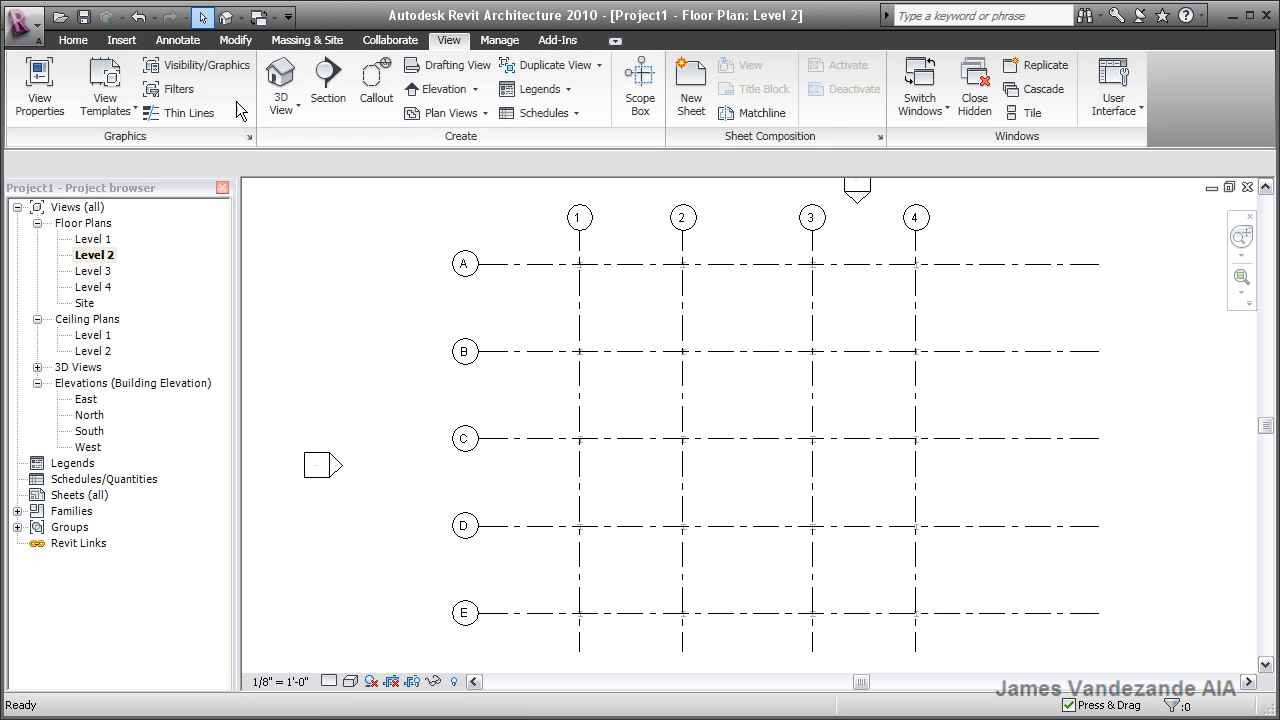
click(130, 118)
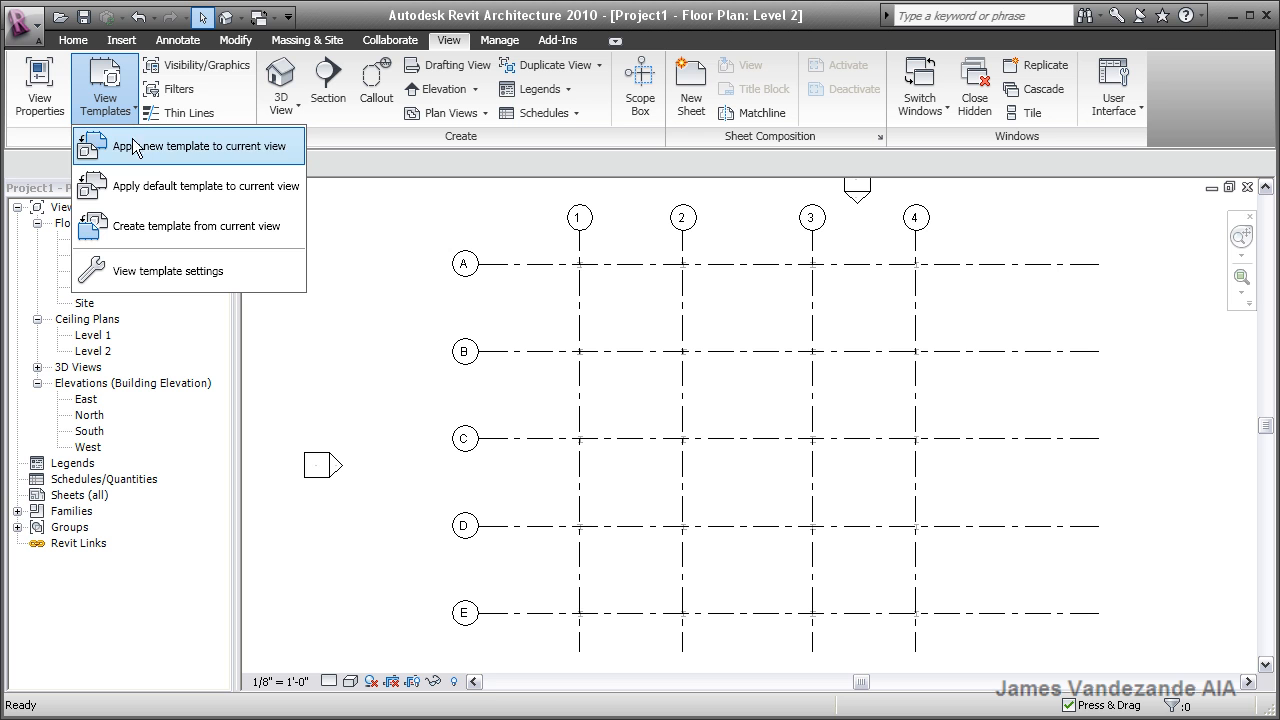
click(143, 154)
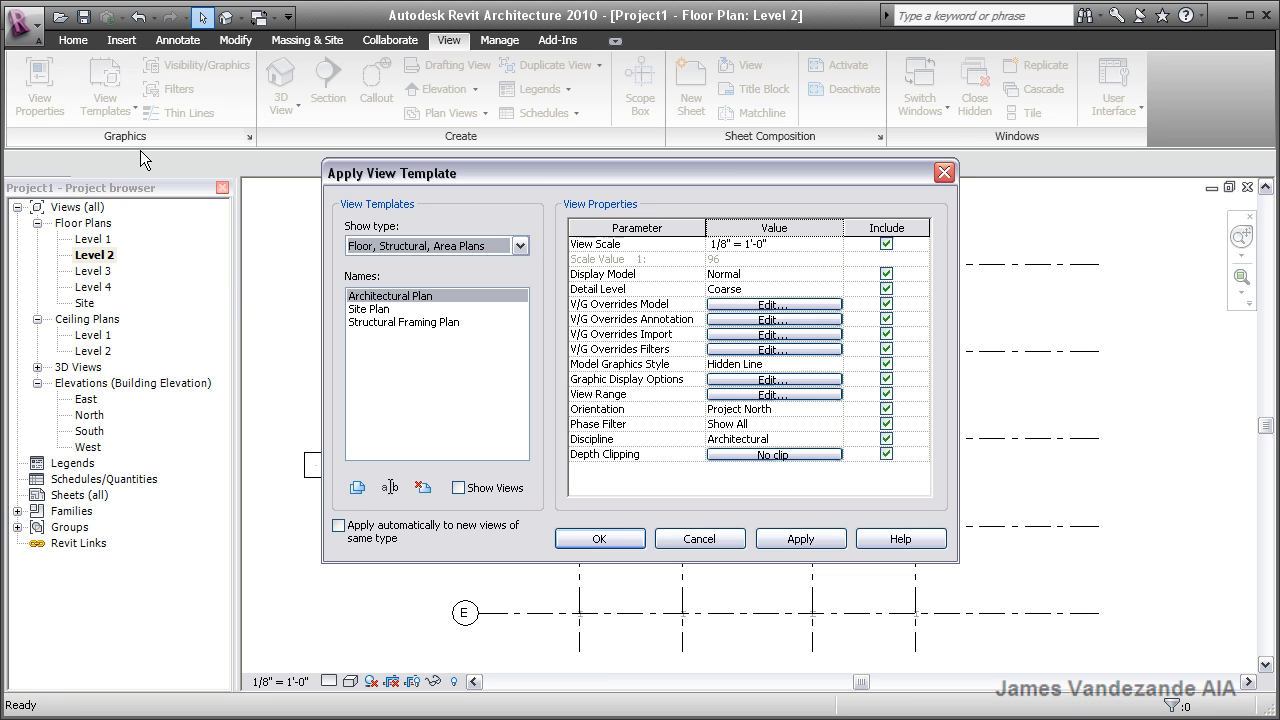
click(407, 323)
click(627, 541)
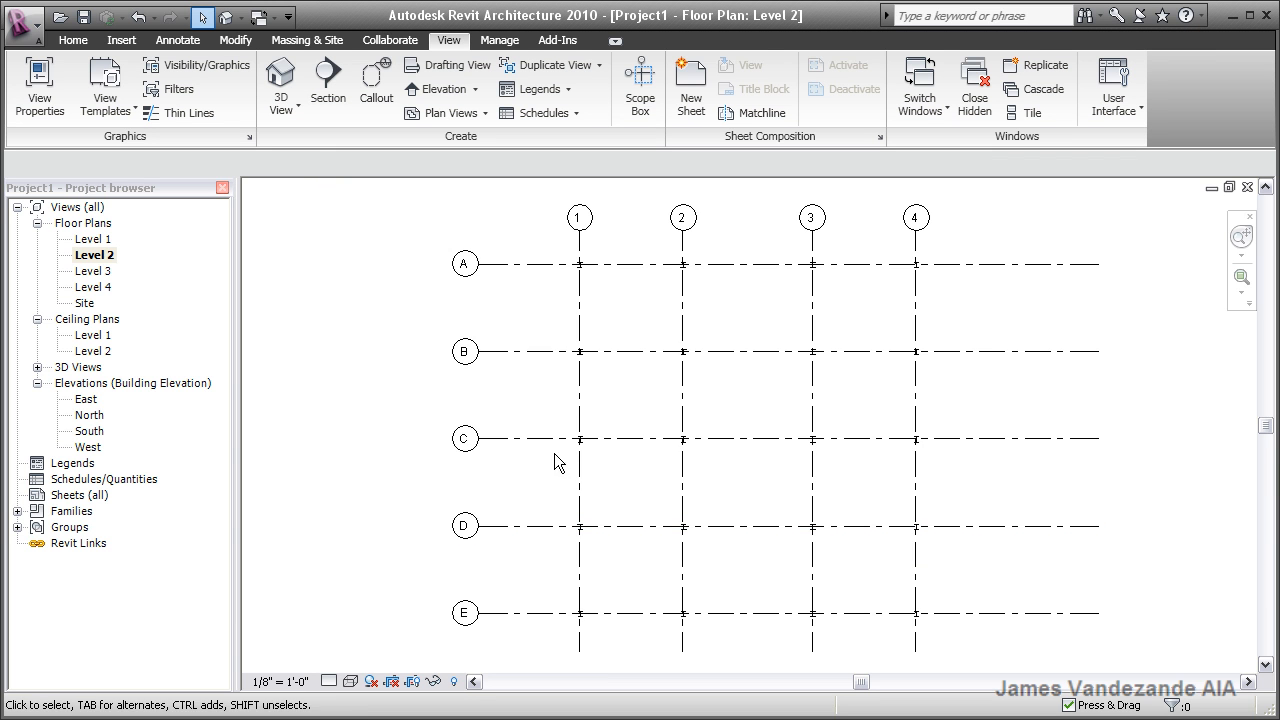
Draw W12X26 beams on Level 2 between the columns from B-1 to A-1, A-1 to A-2, and A-2 to B-2.
click(79, 43)
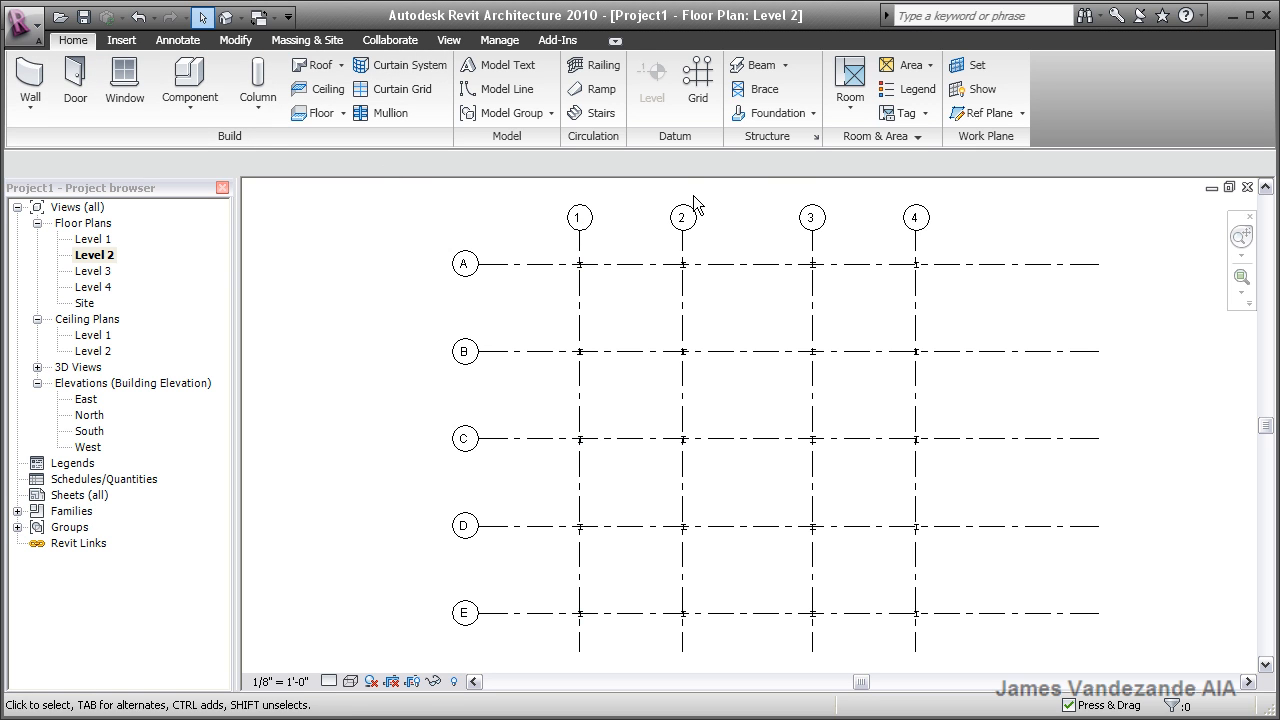
click(786, 65)
click(783, 97)
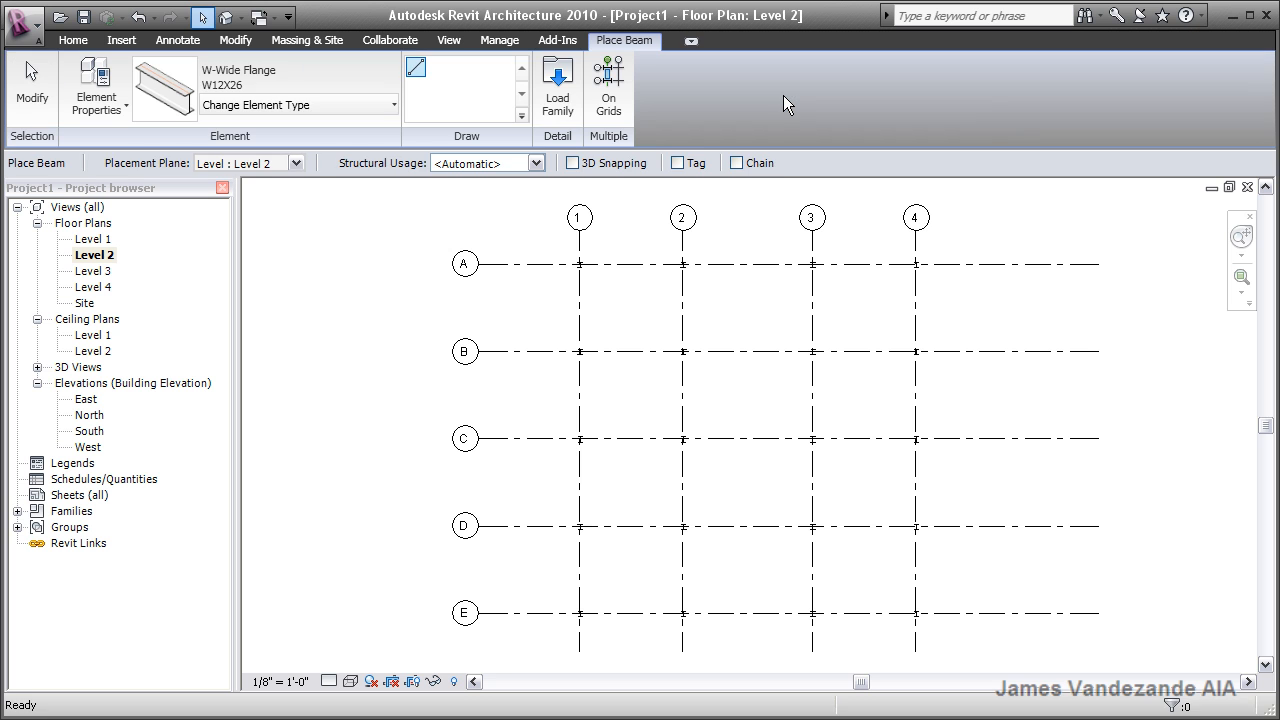
scroll(613, 292, up, 5)
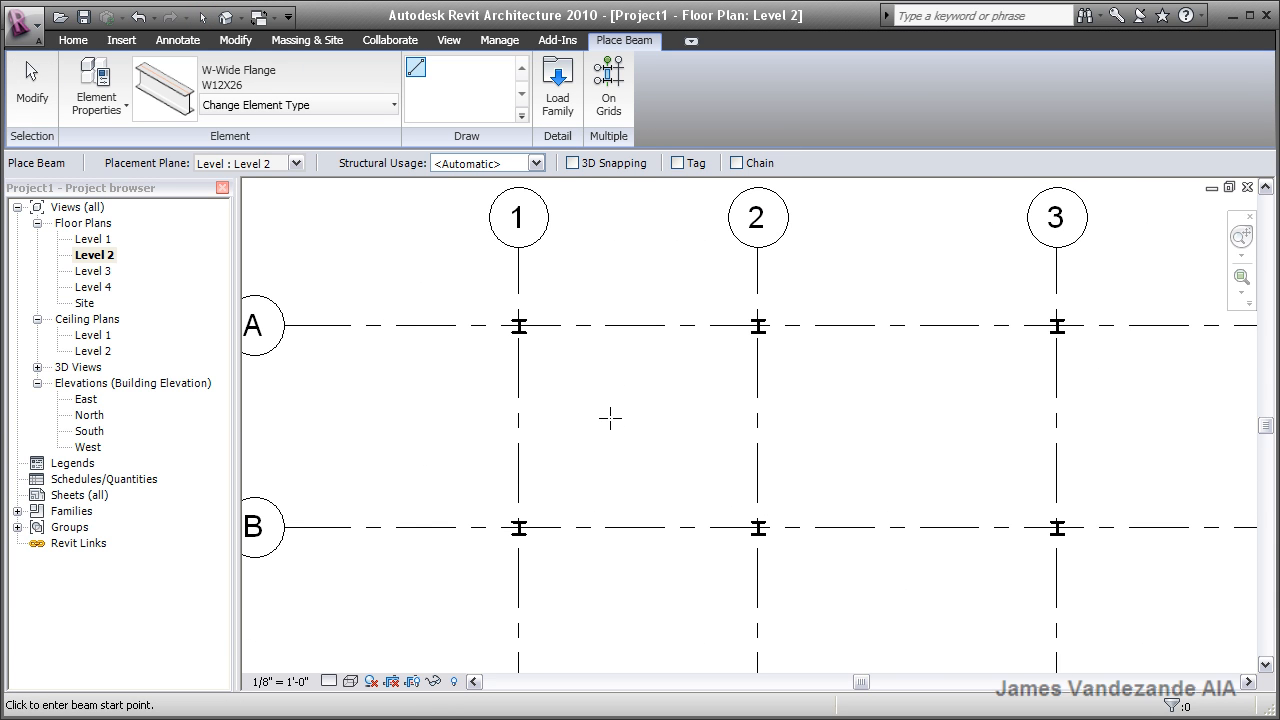
click(518, 527)
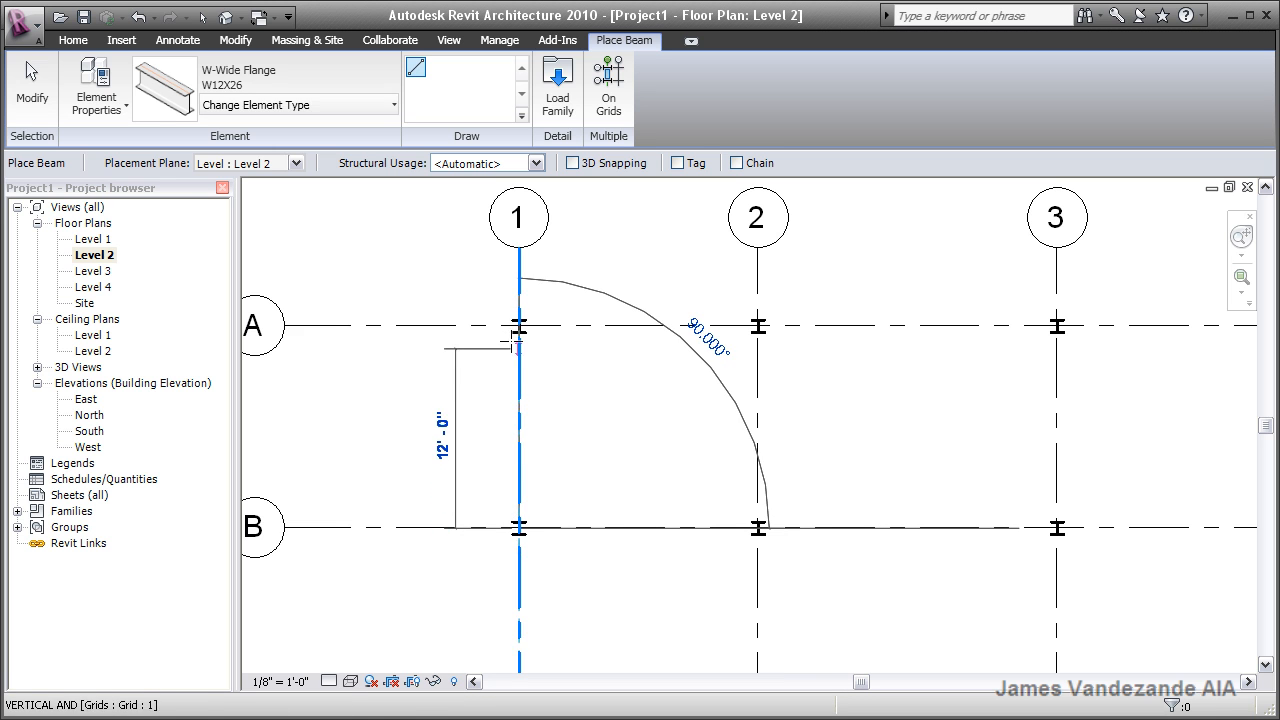
click(609, 382)
click(518, 327)
click(758, 326)
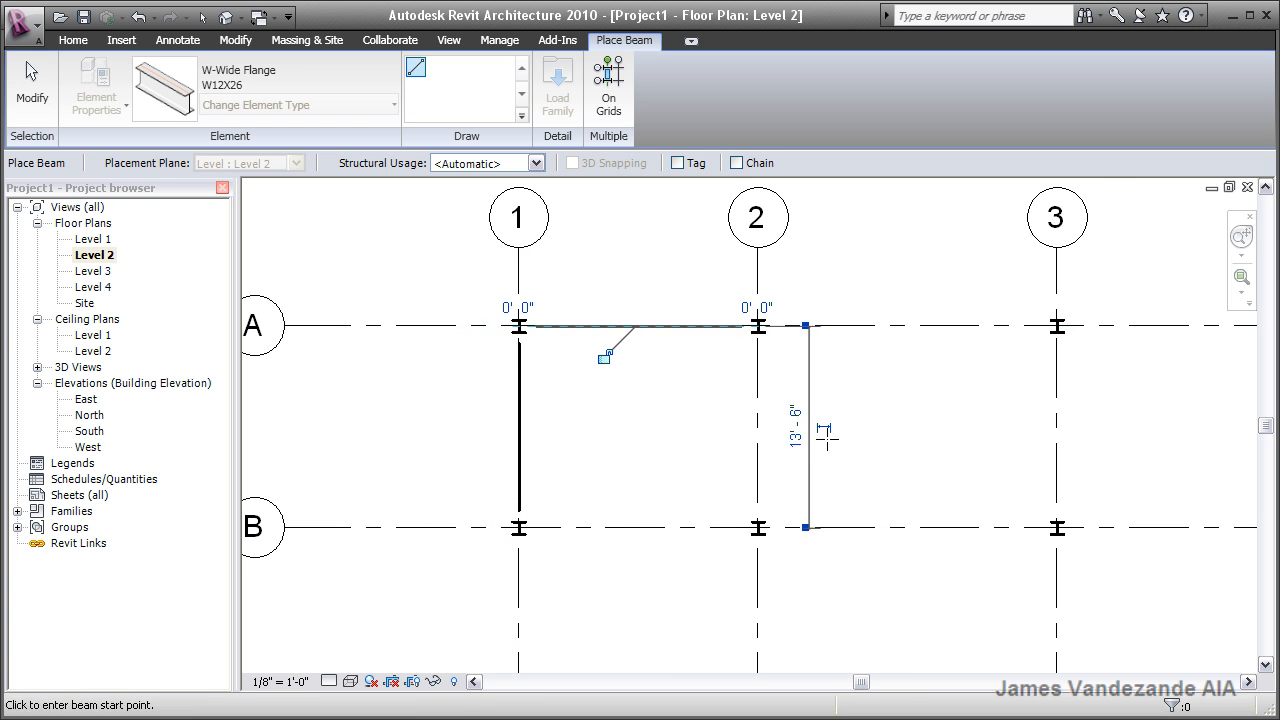
click(758, 326)
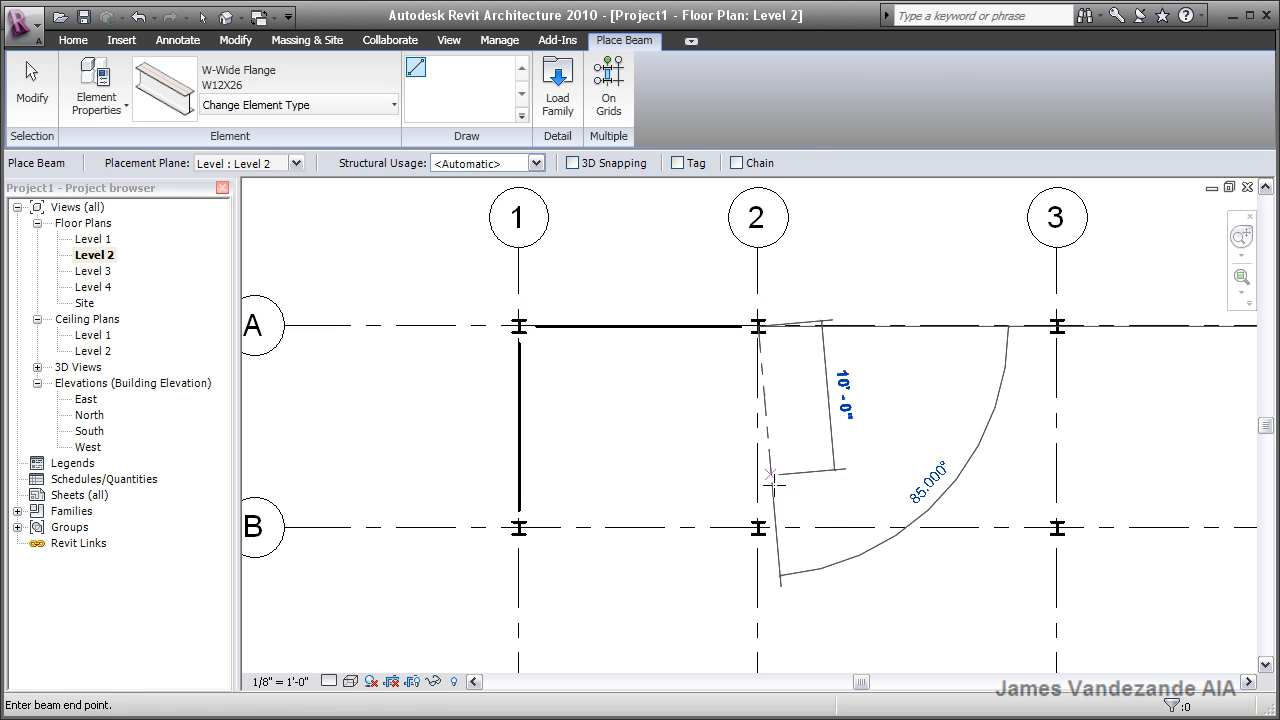
click(758, 527)
Place W12X26 beams on Level 2 along grid lines 3, 4 and A–E using On Grids placement.
scroll(906, 469, down, 5)
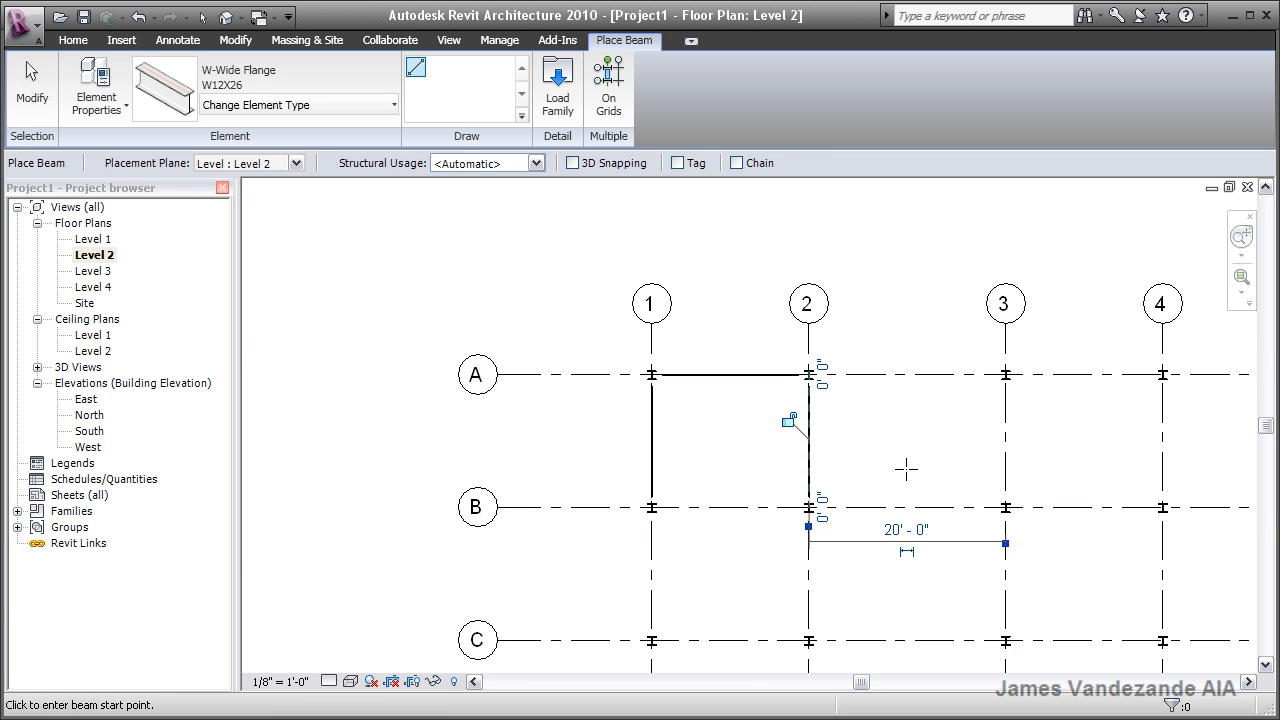
scroll(920, 495, up, 1)
middle_drag(914, 503, 682, 308)
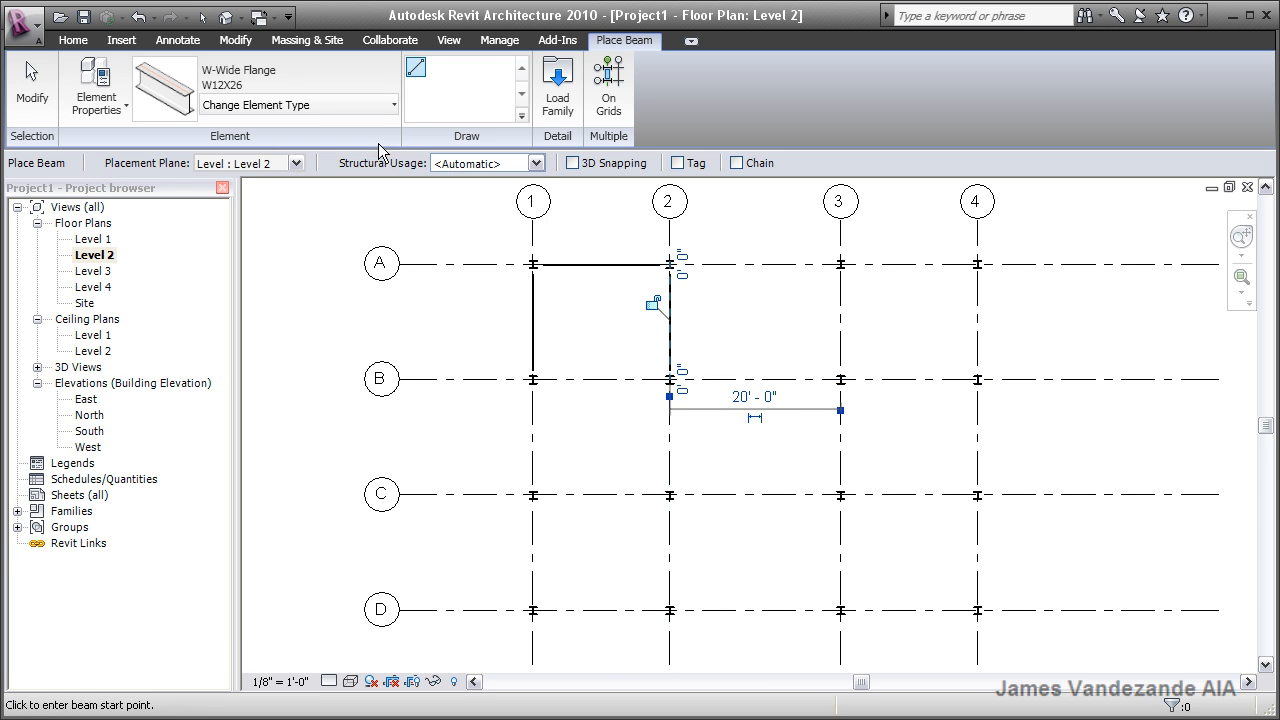
click(615, 110)
middle_drag(811, 429, 807, 414)
scroll(810, 420, down, 3)
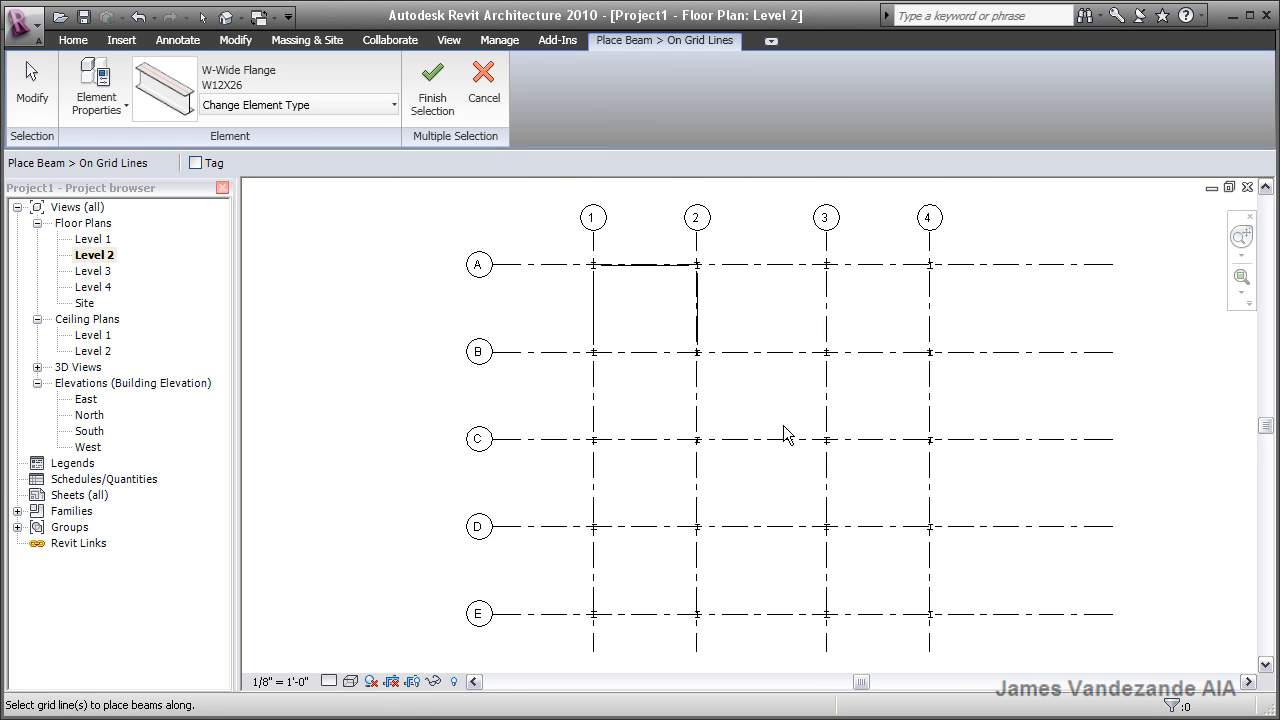
drag(979, 640, 803, 253)
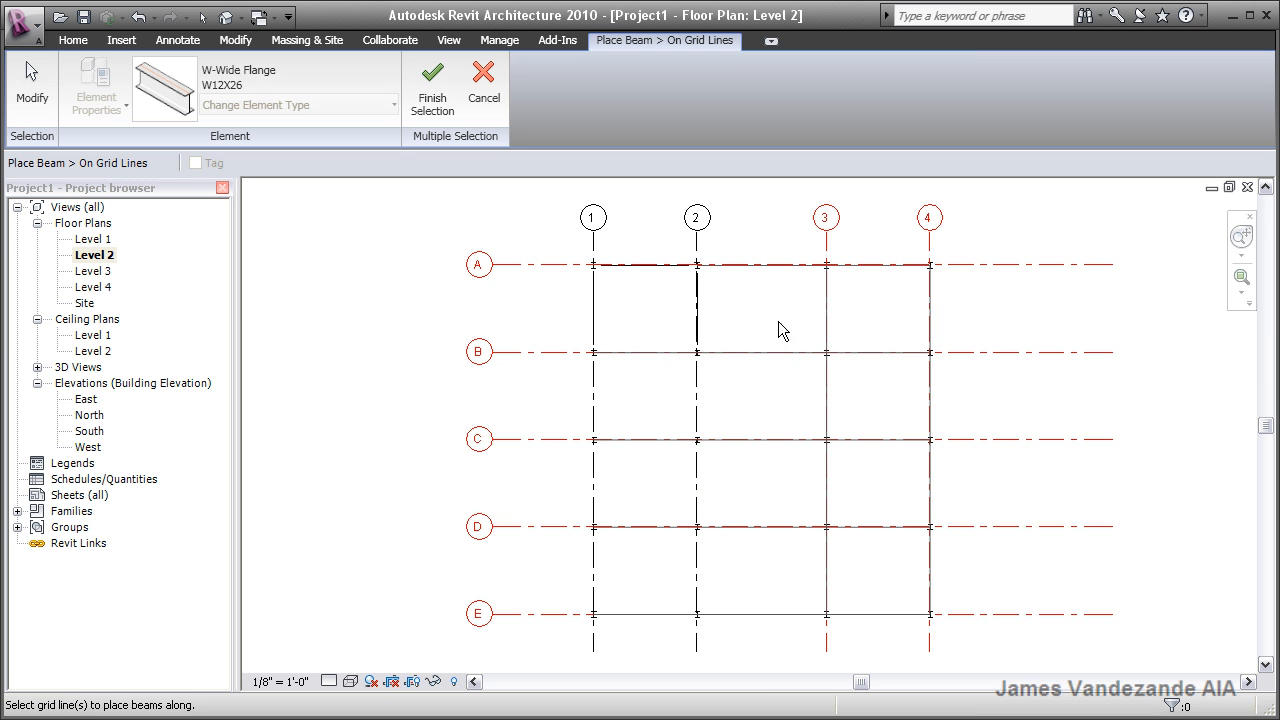
click(440, 107)
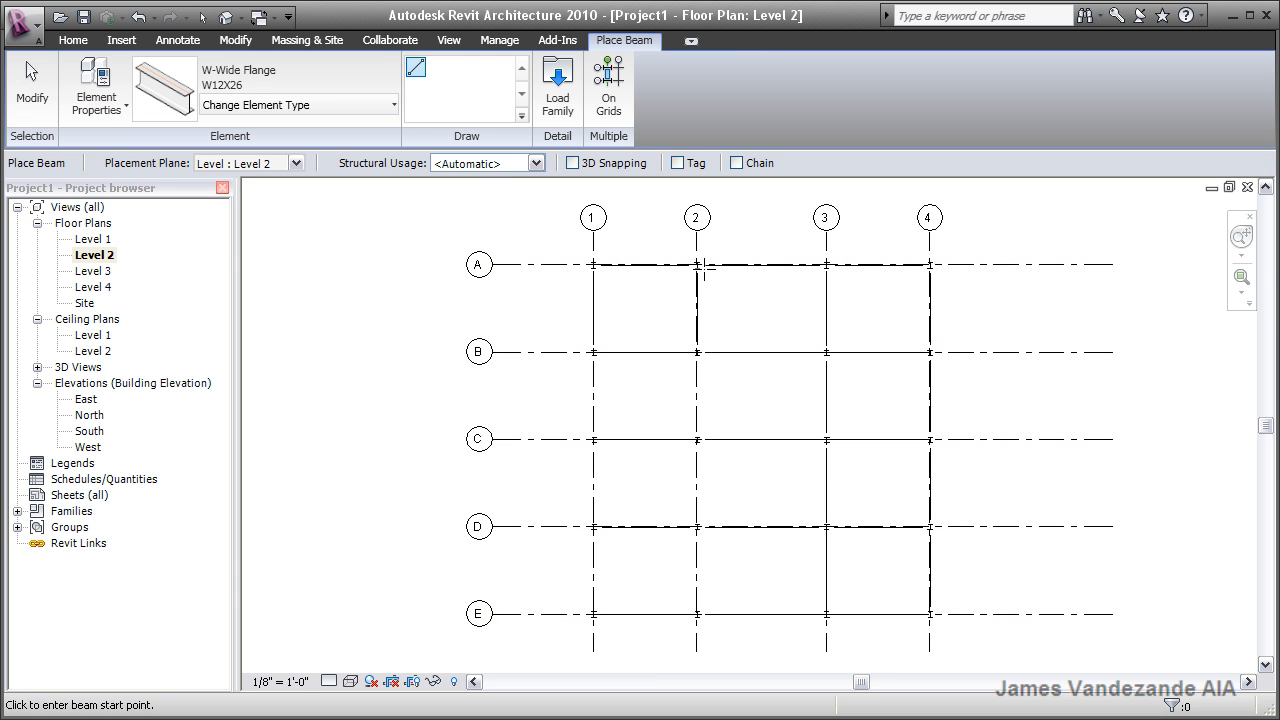
Inspect the beam and column framing in the default 3D view.
click(229, 18)
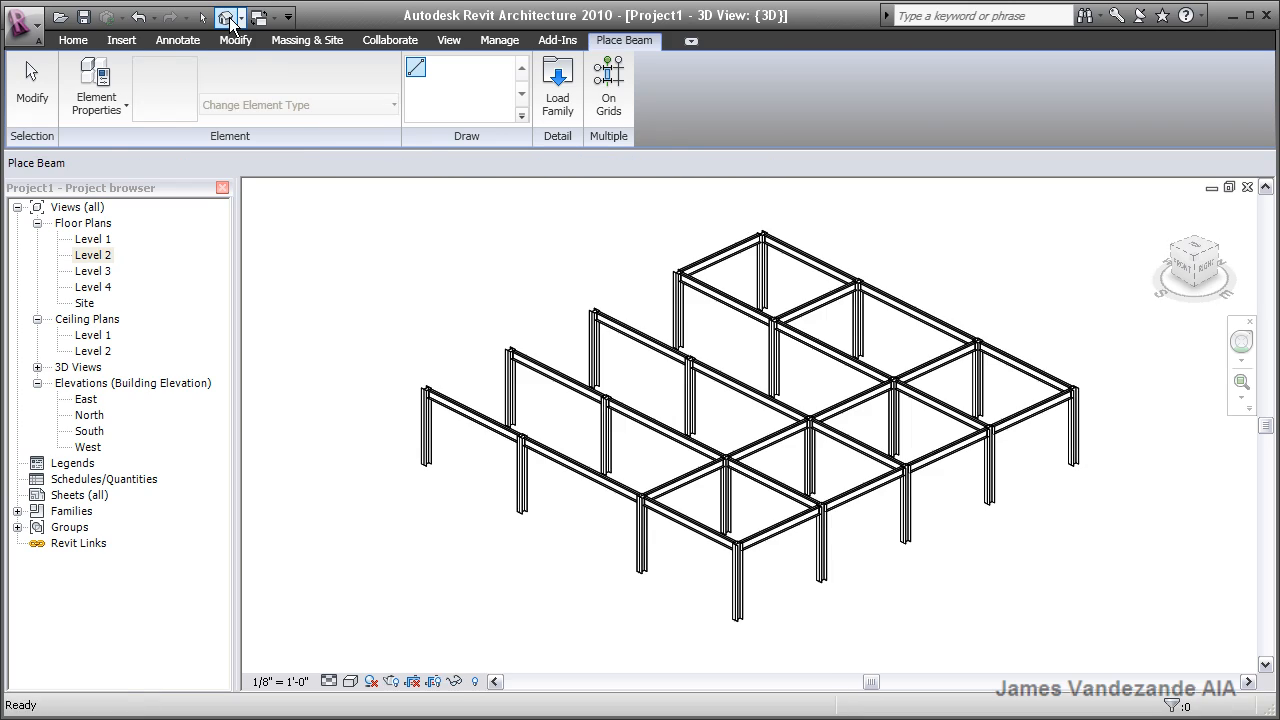
scroll(816, 471, up, 2)
shift+middle_drag(784, 457, 848, 478)
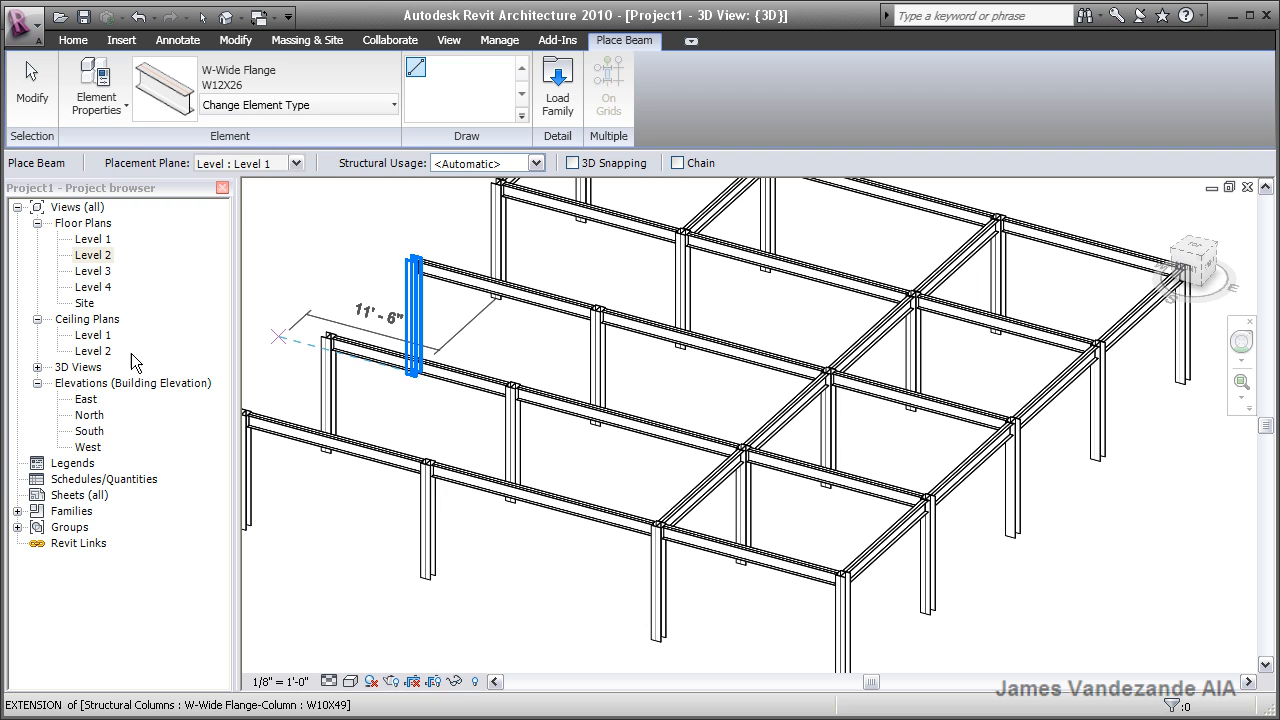
Open the South elevation and set its detail level to Medium.
double_click(101, 430)
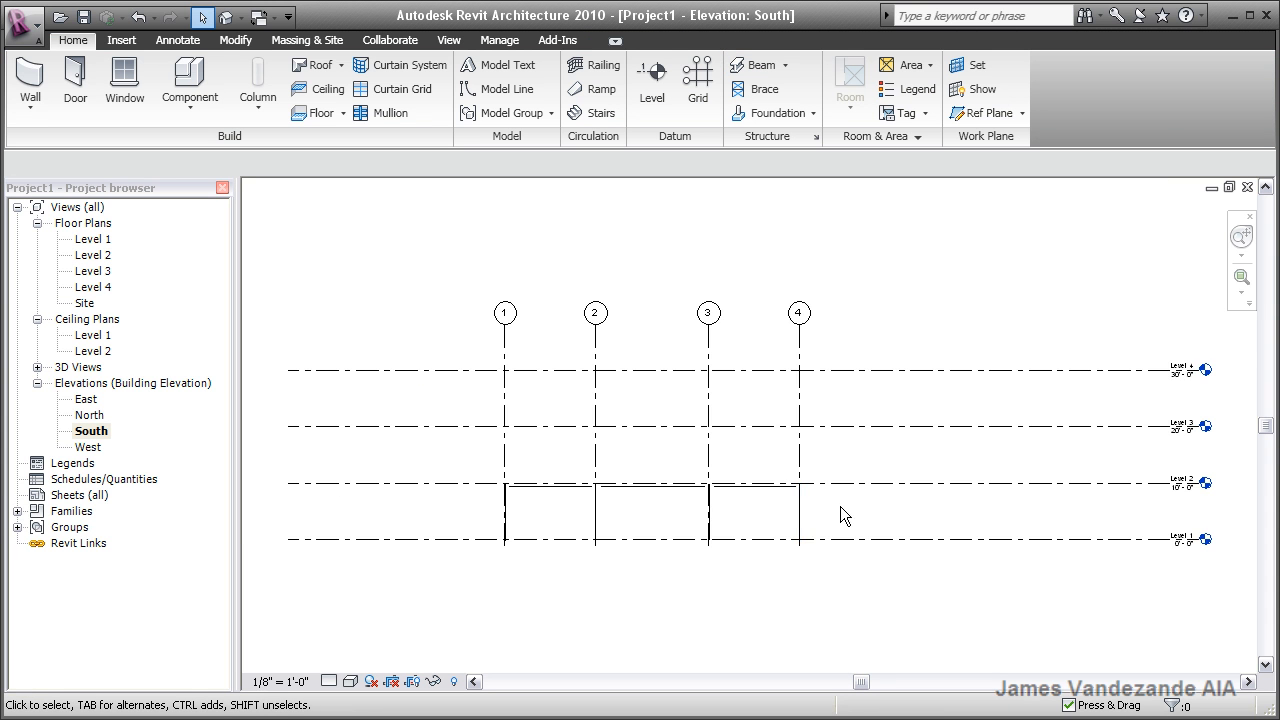
scroll(818, 520, up, 1)
middle_drag(929, 509, 964, 455)
middle_drag(746, 477, 795, 461)
scroll(707, 445, up, 2)
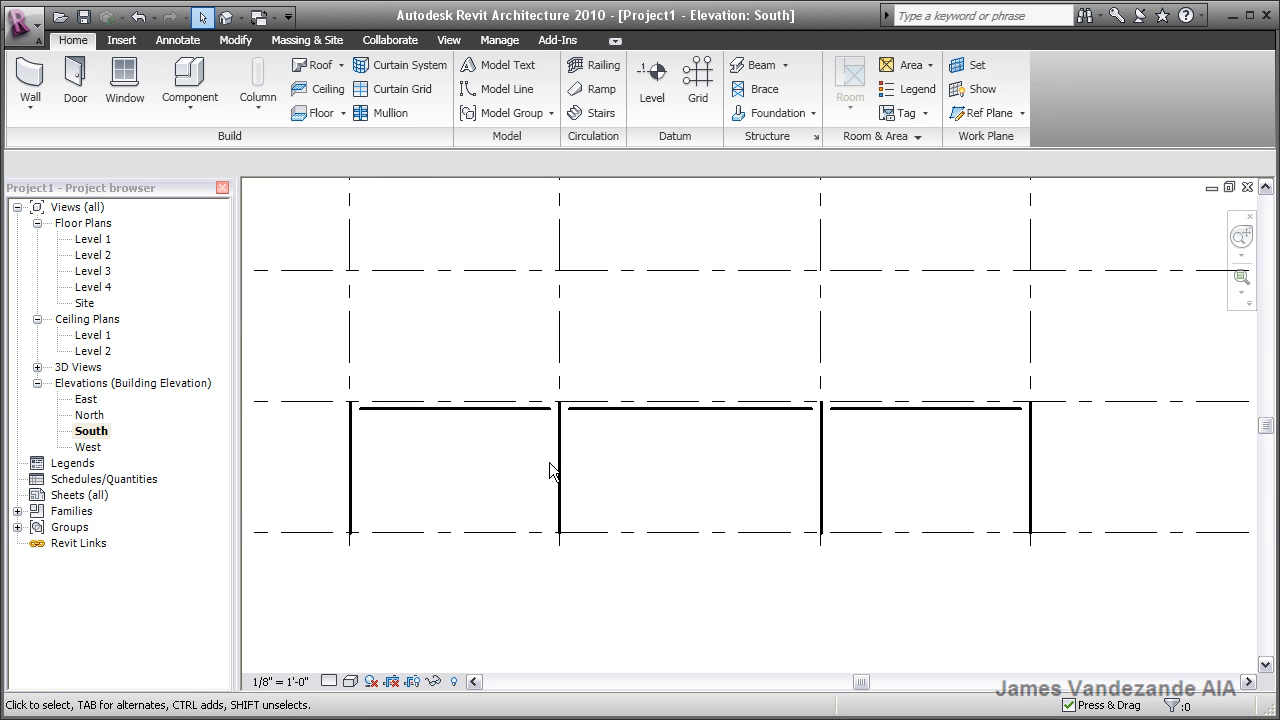
middle_drag(419, 457, 510, 462)
scroll(510, 460, up, 1)
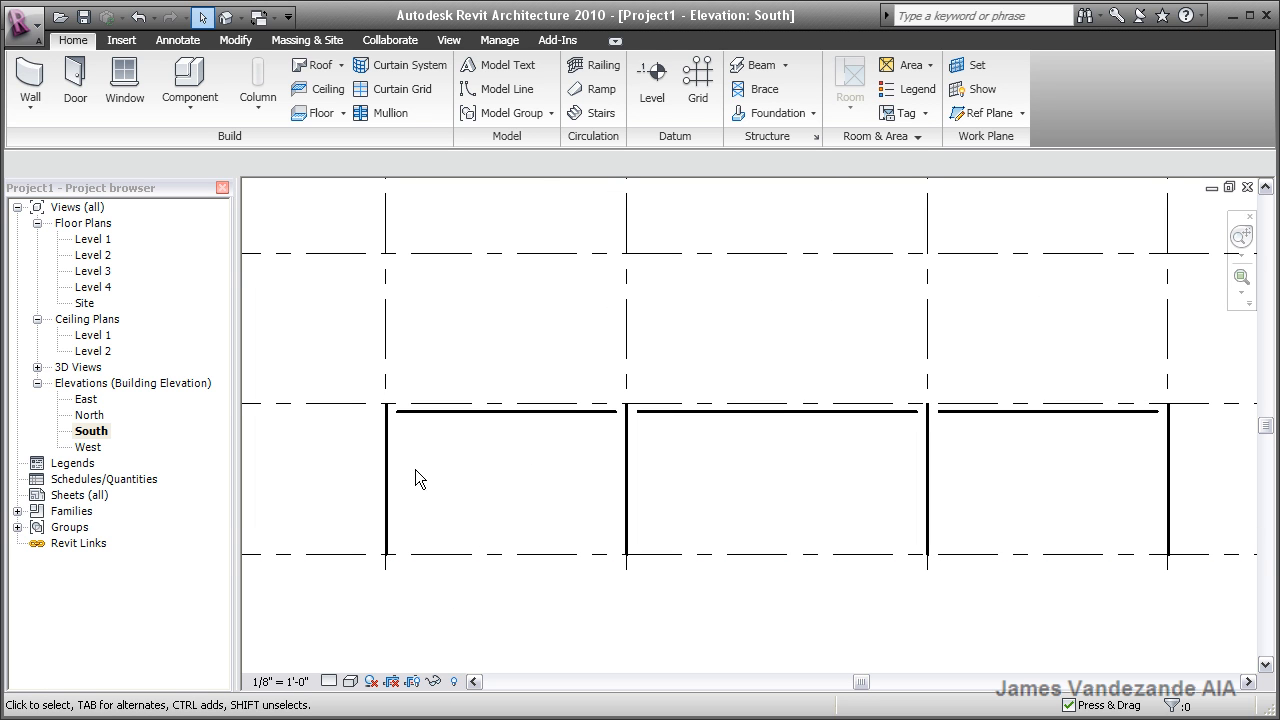
click(329, 681)
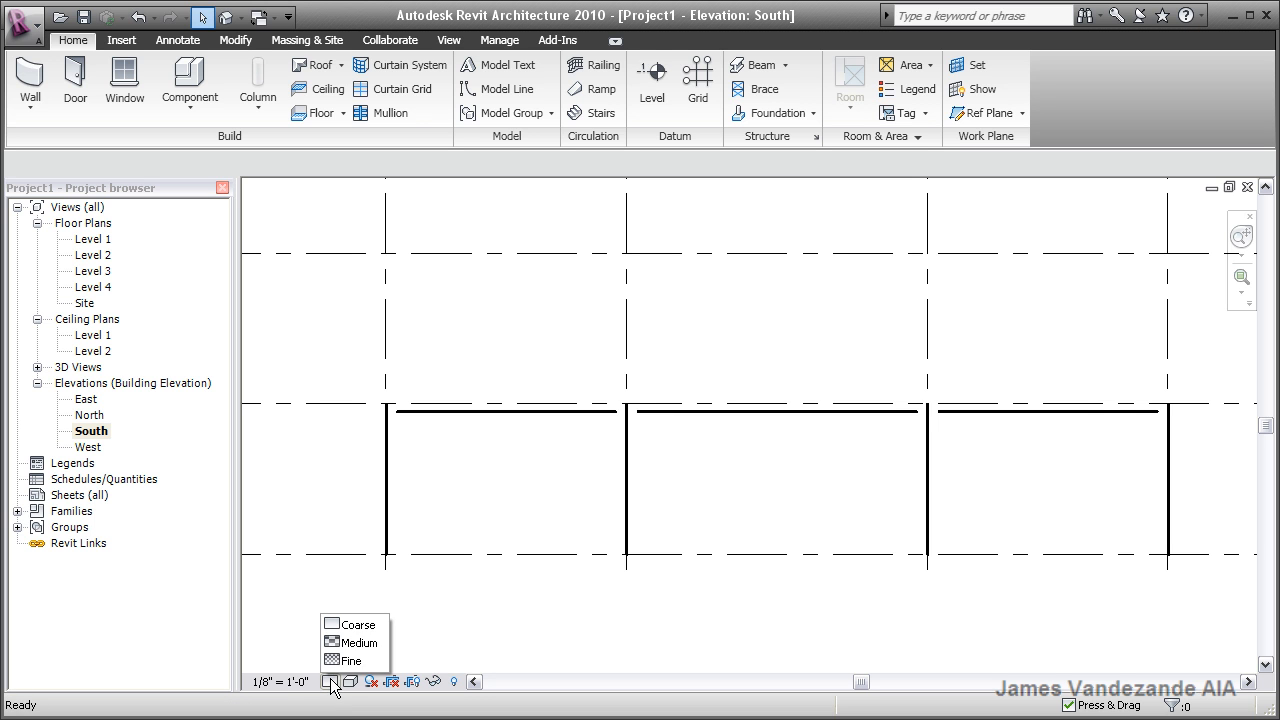
click(368, 643)
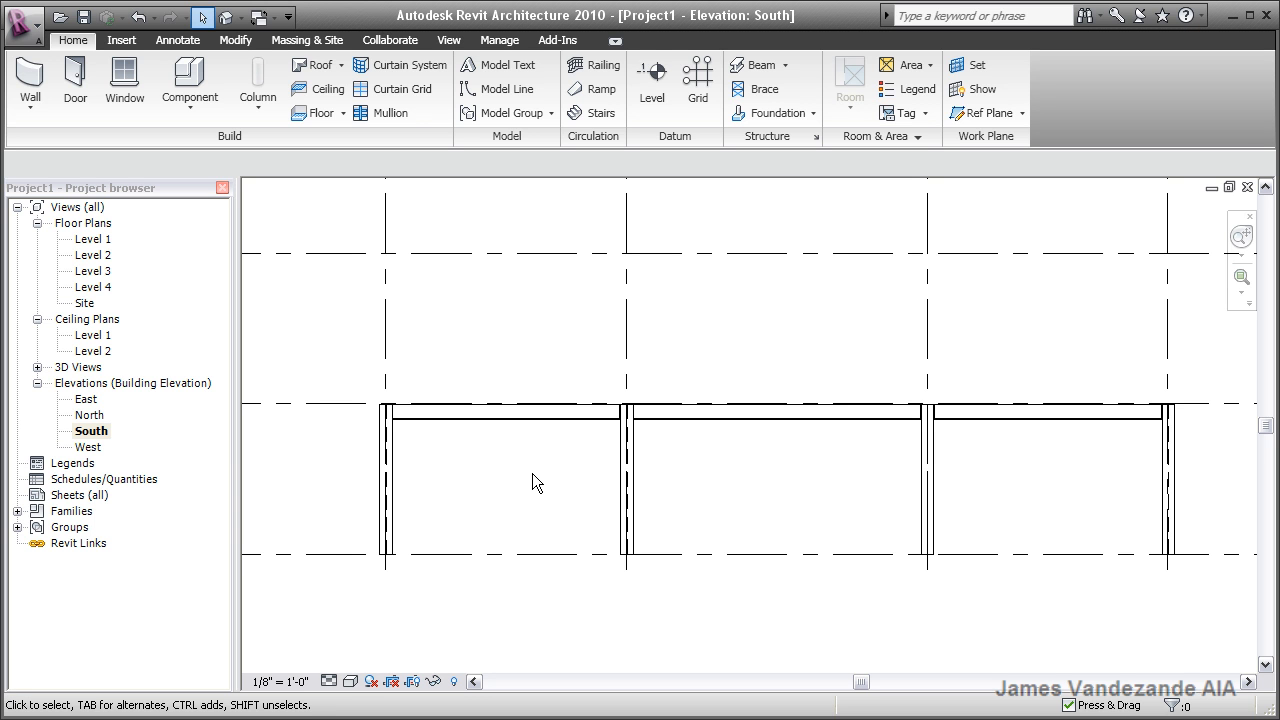
Select the Level 3 line above the framing in the South elevation.
scroll(532, 478, down, 3)
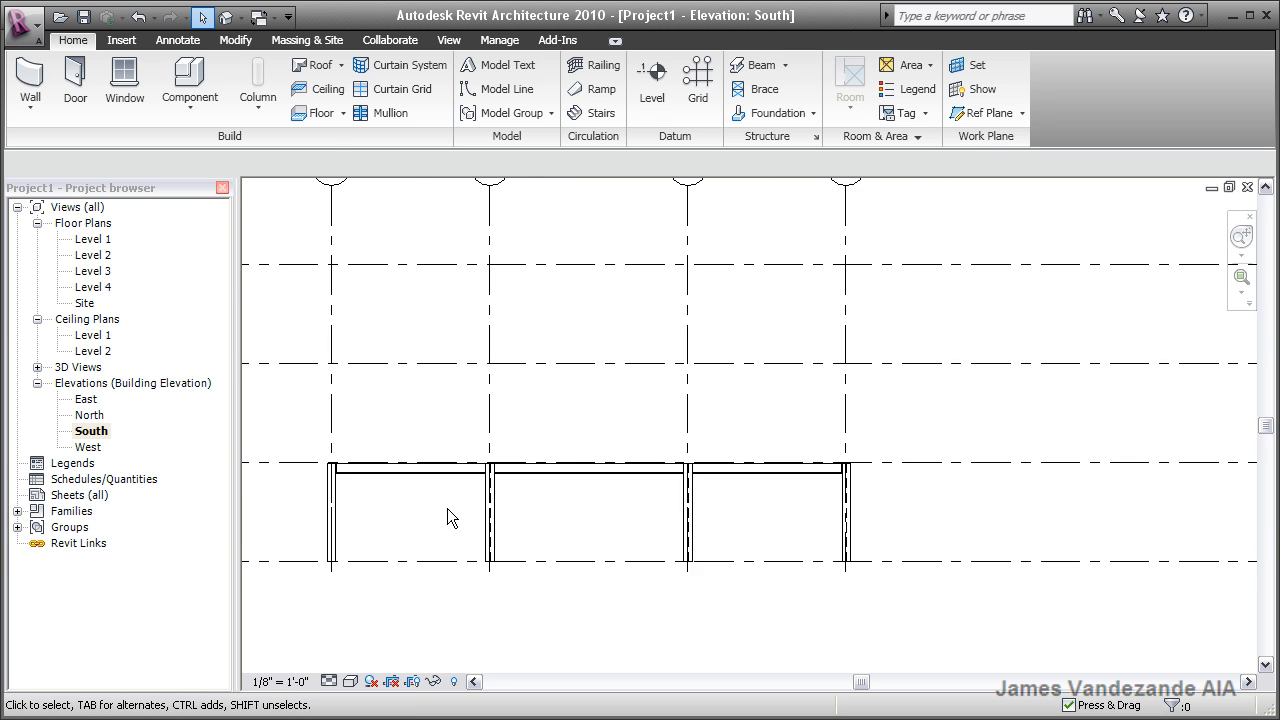
scroll(447, 507, down, 2)
click(1072, 401)
click(1071, 401)
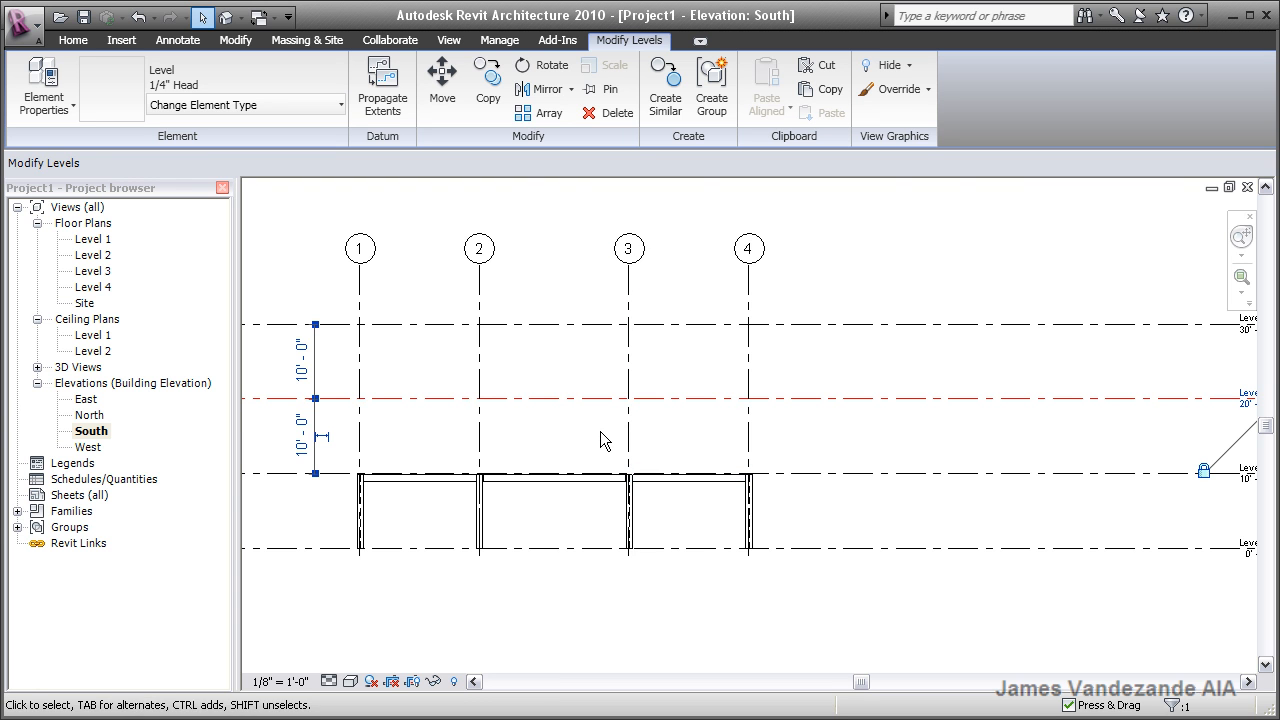
Open the Level 3 floor plan and apply the Structural Framing Plan view template to it.
double_click(104, 272)
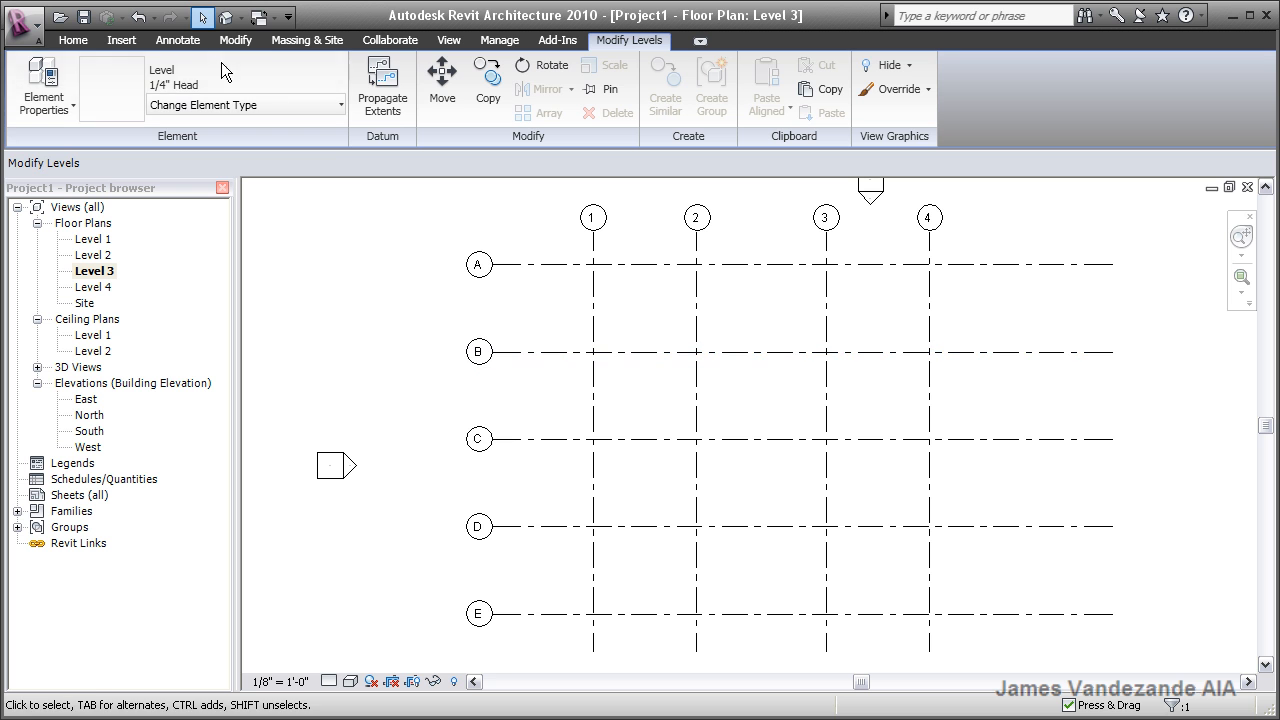
click(448, 40)
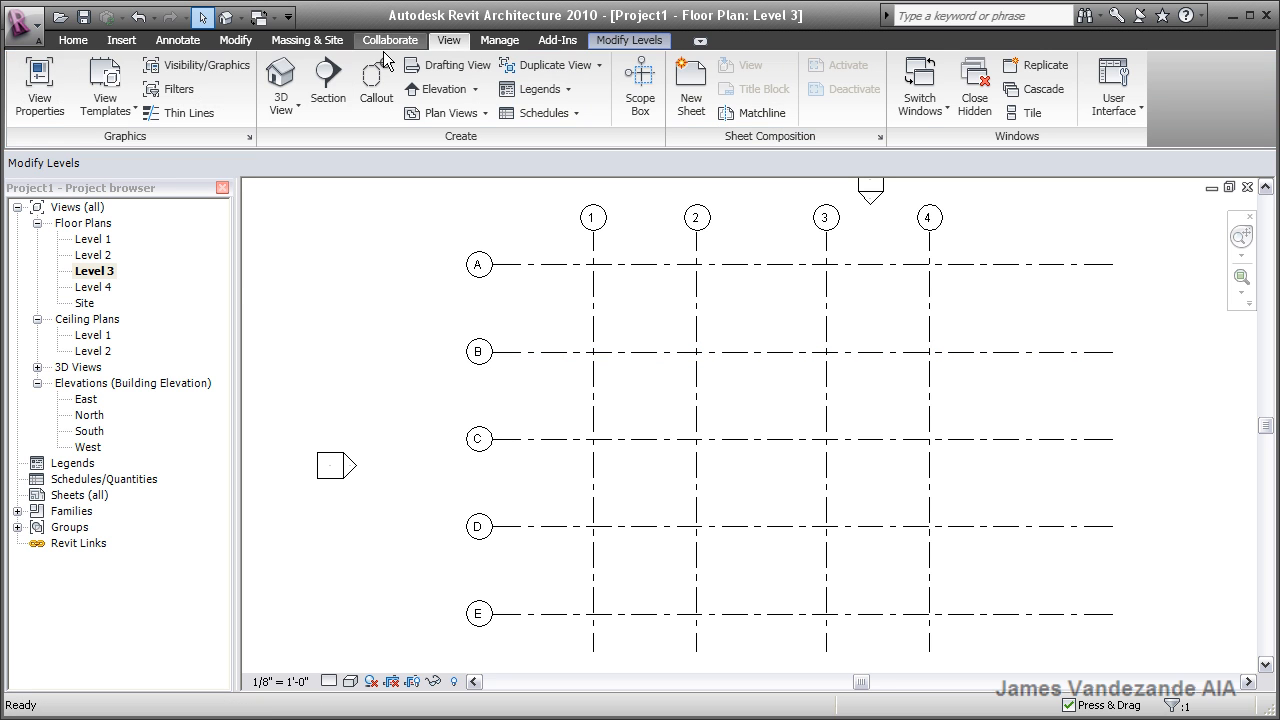
click(128, 106)
click(162, 148)
click(422, 321)
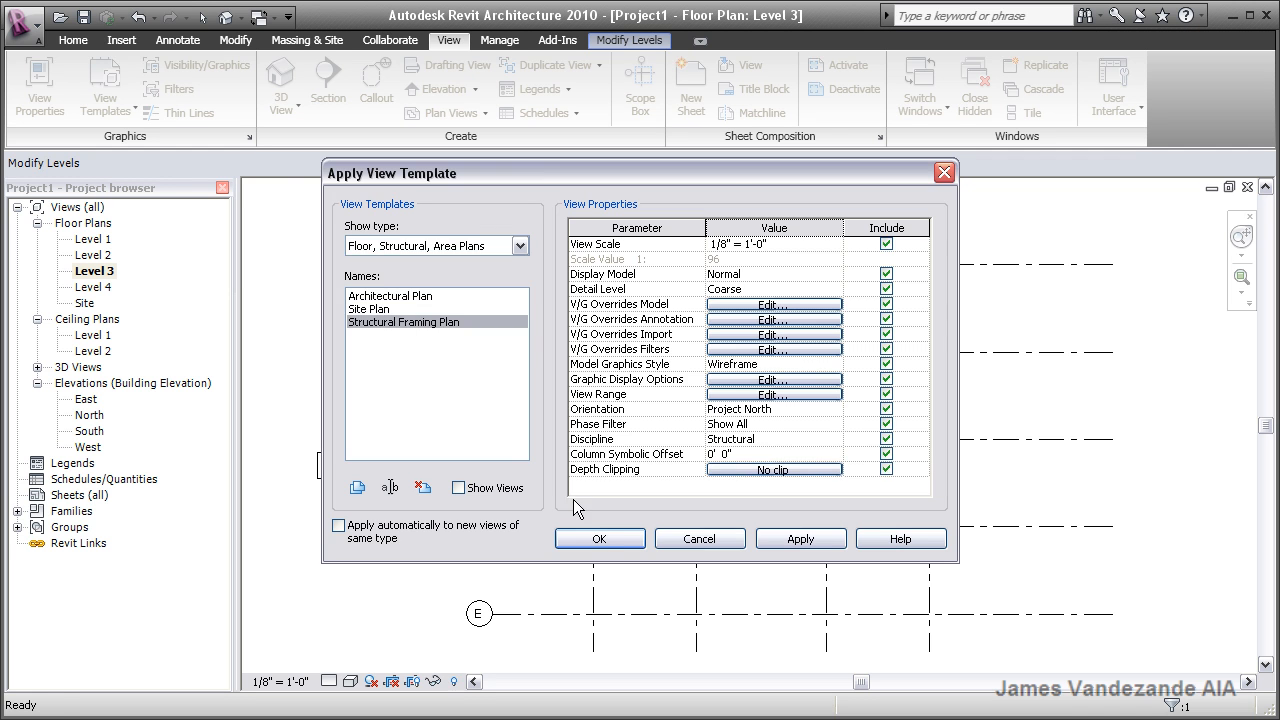
click(602, 537)
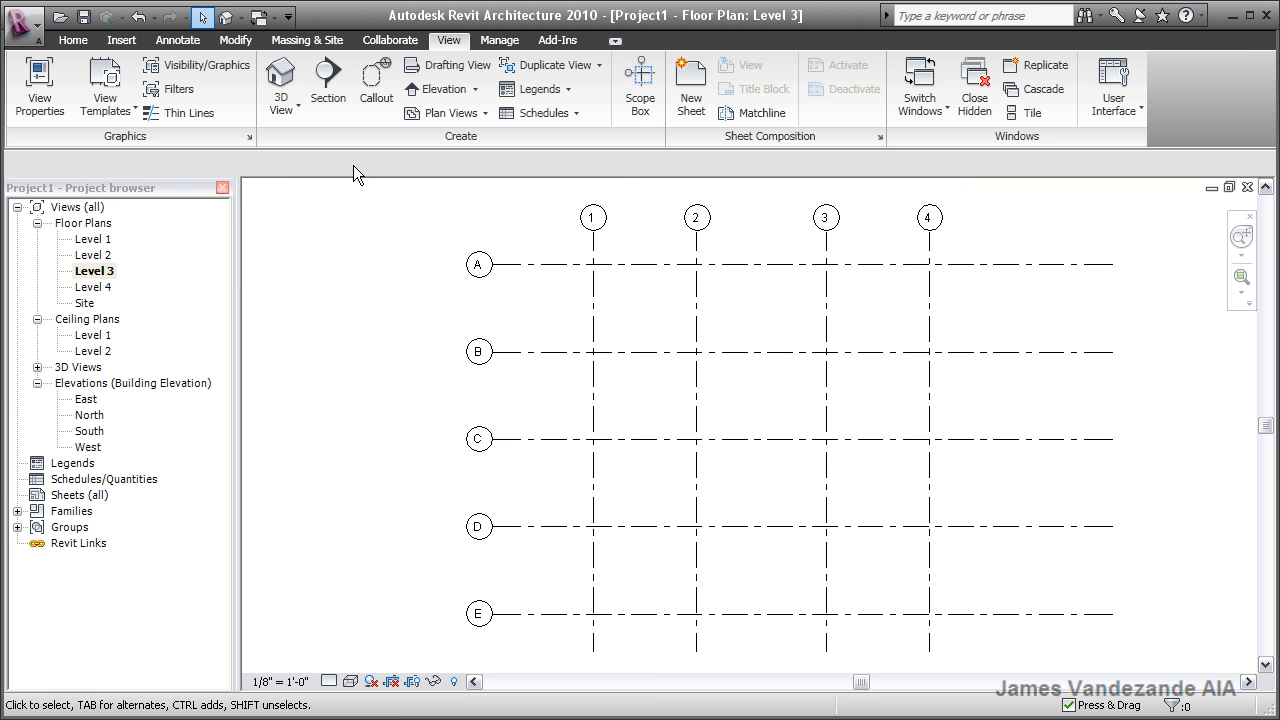
Try to place W12X26 beams on Level 3 along grid lines 1–4 and A–E using On Grids placement.
click(75, 40)
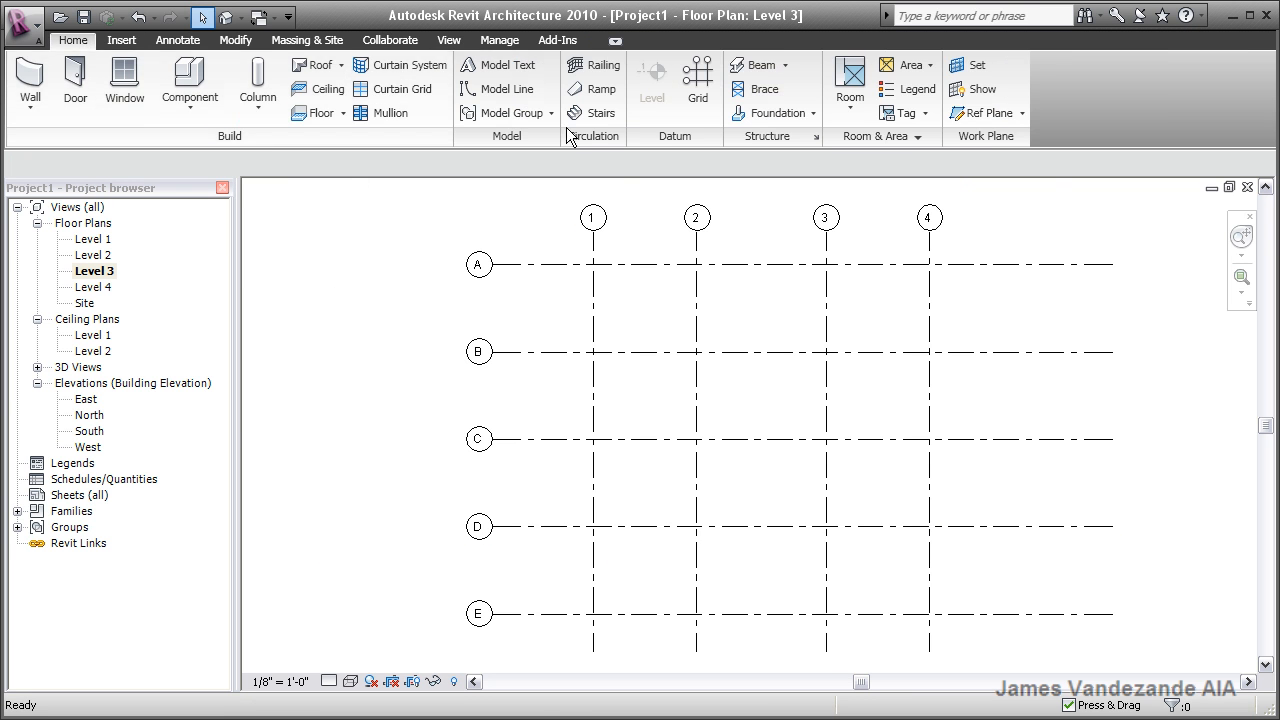
click(762, 65)
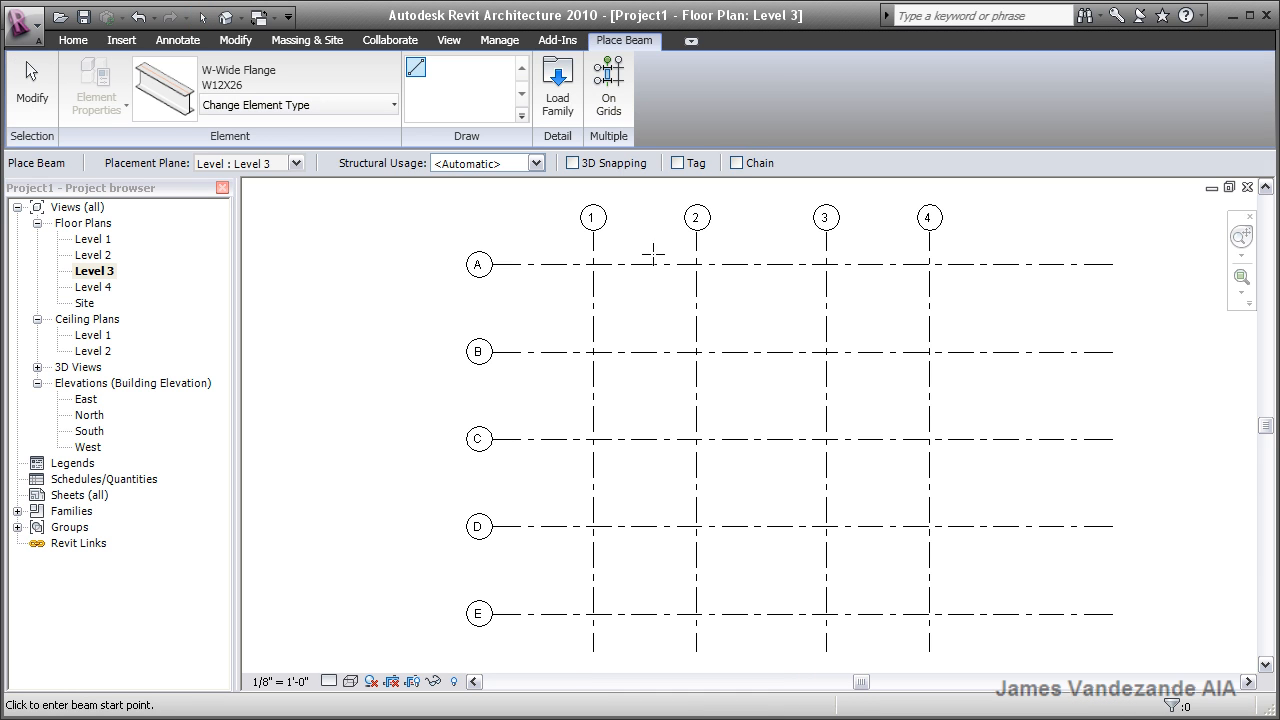
click(610, 95)
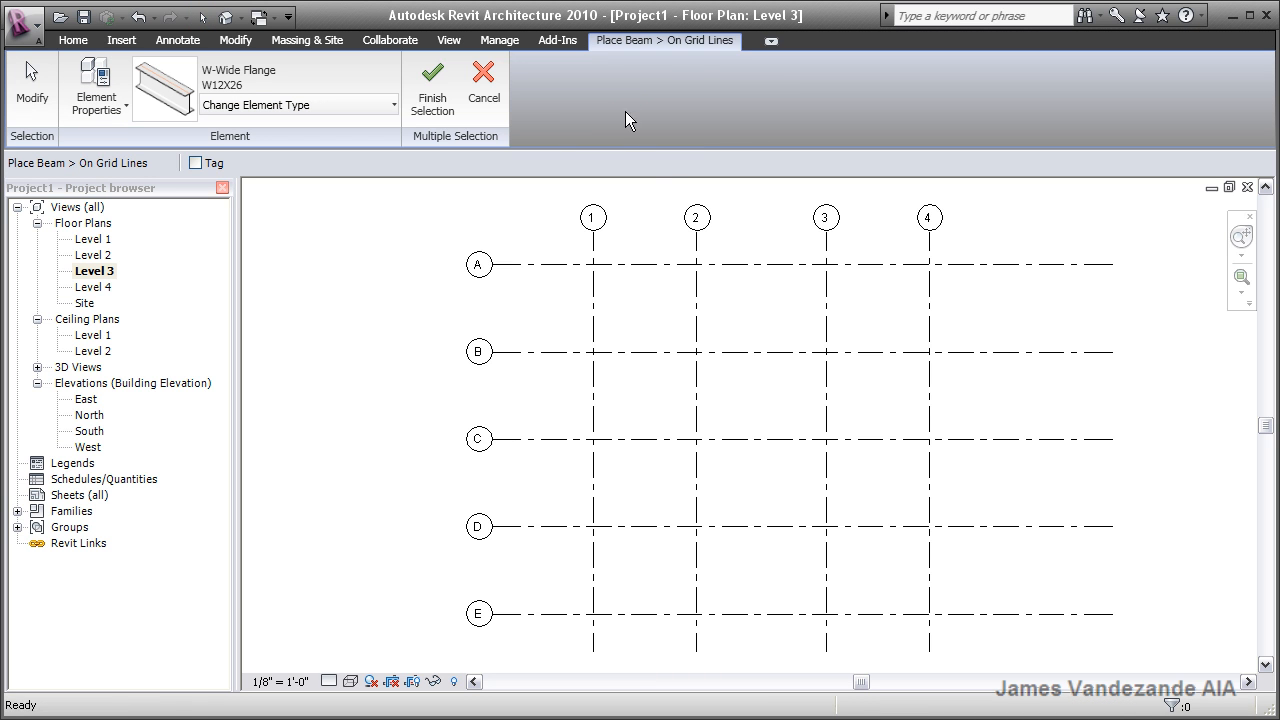
drag(963, 651, 577, 254)
click(445, 115)
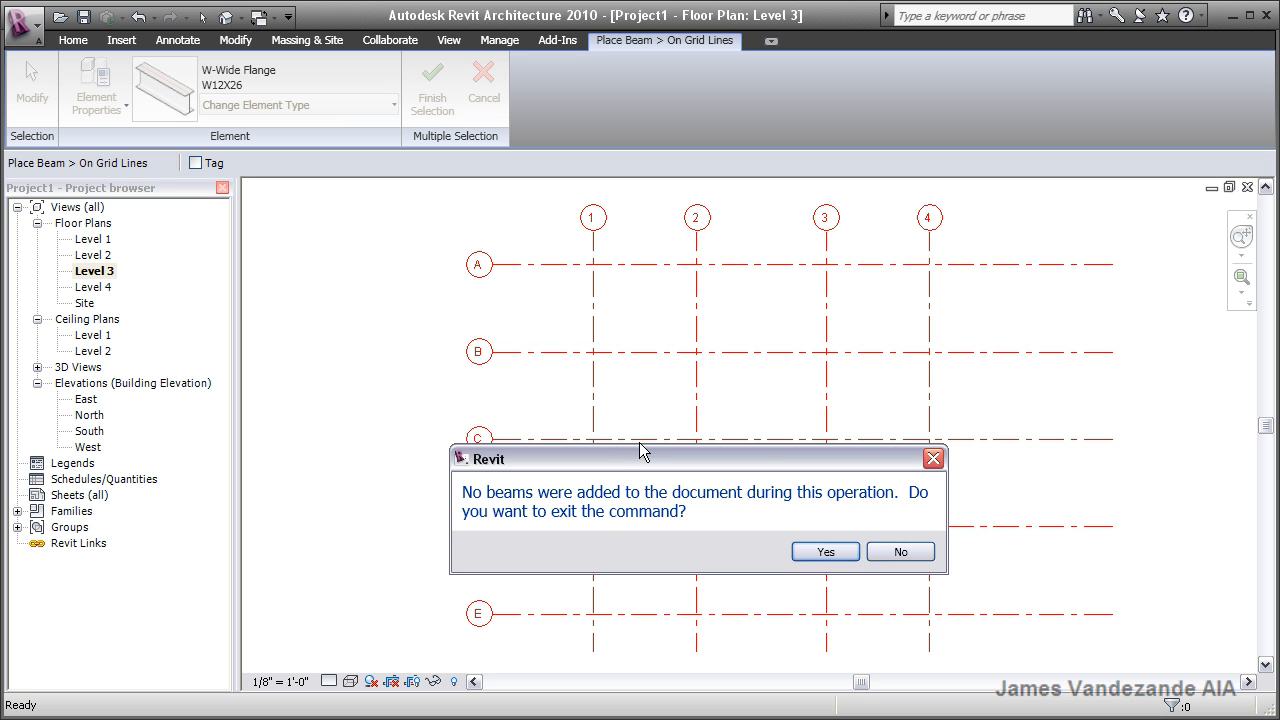
click(826, 552)
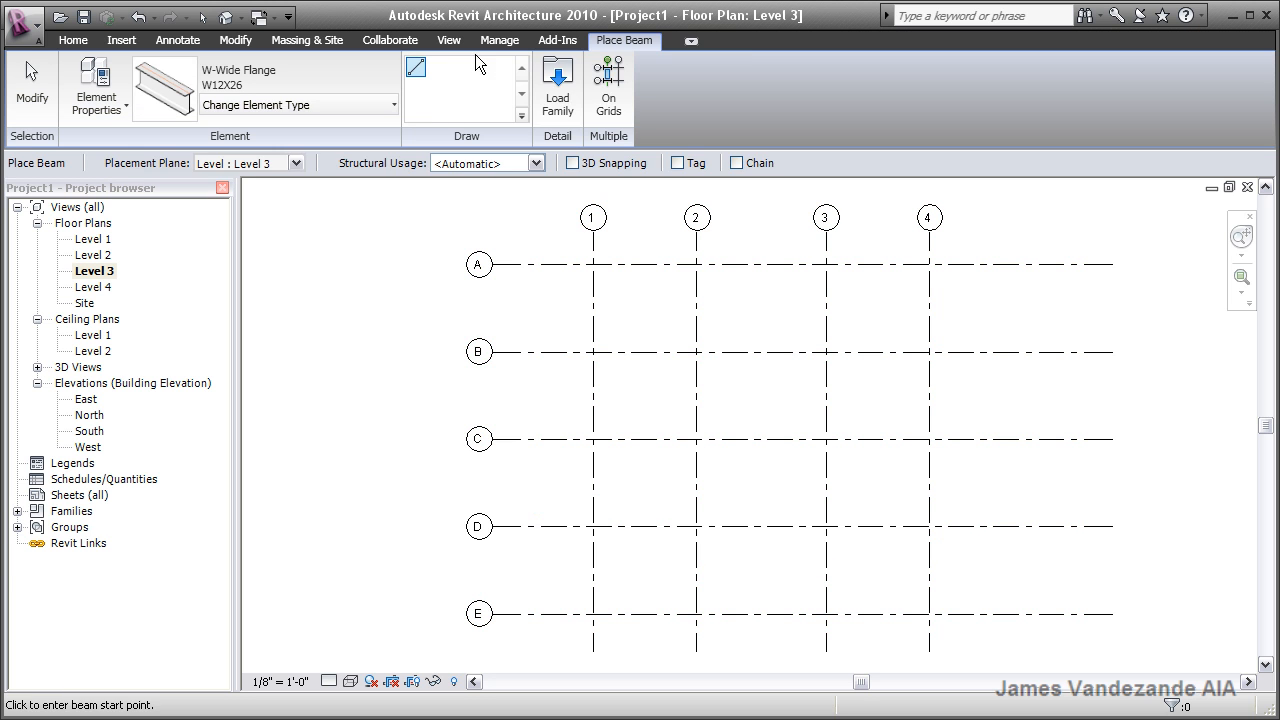
Inspect the whole column and beam frame in the default 3D view.
click(226, 17)
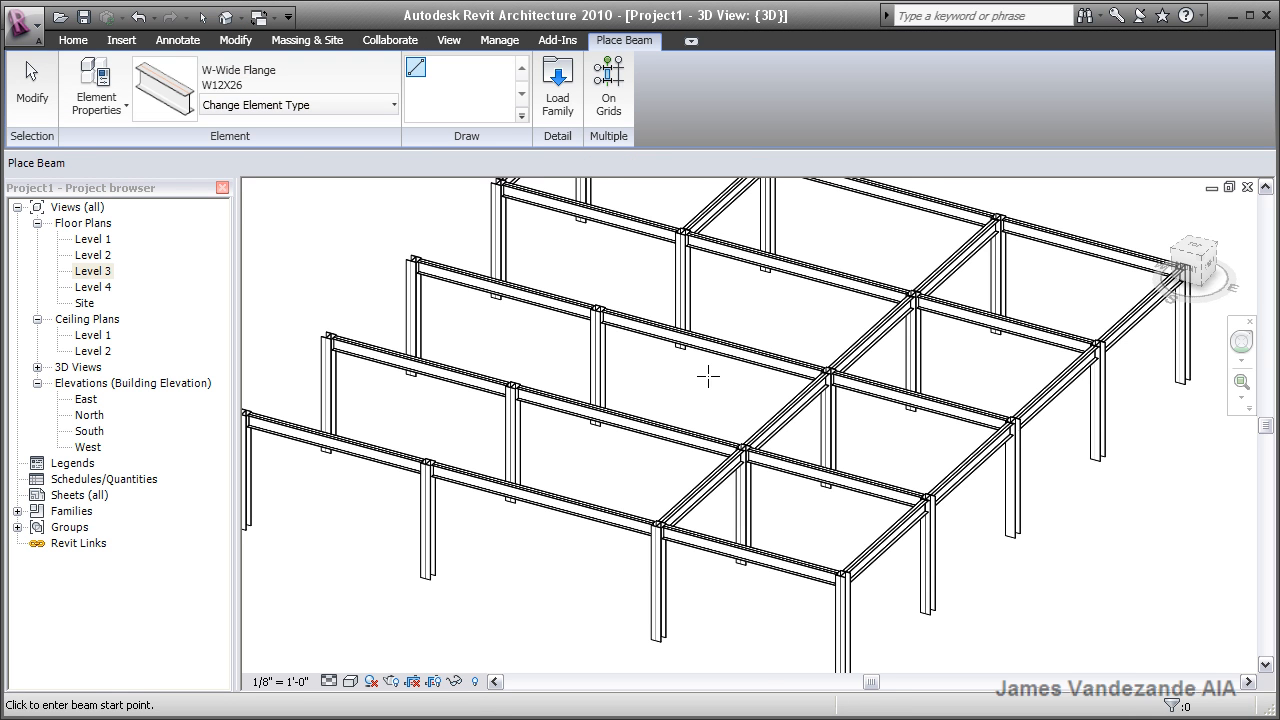
scroll(706, 379, down, 1)
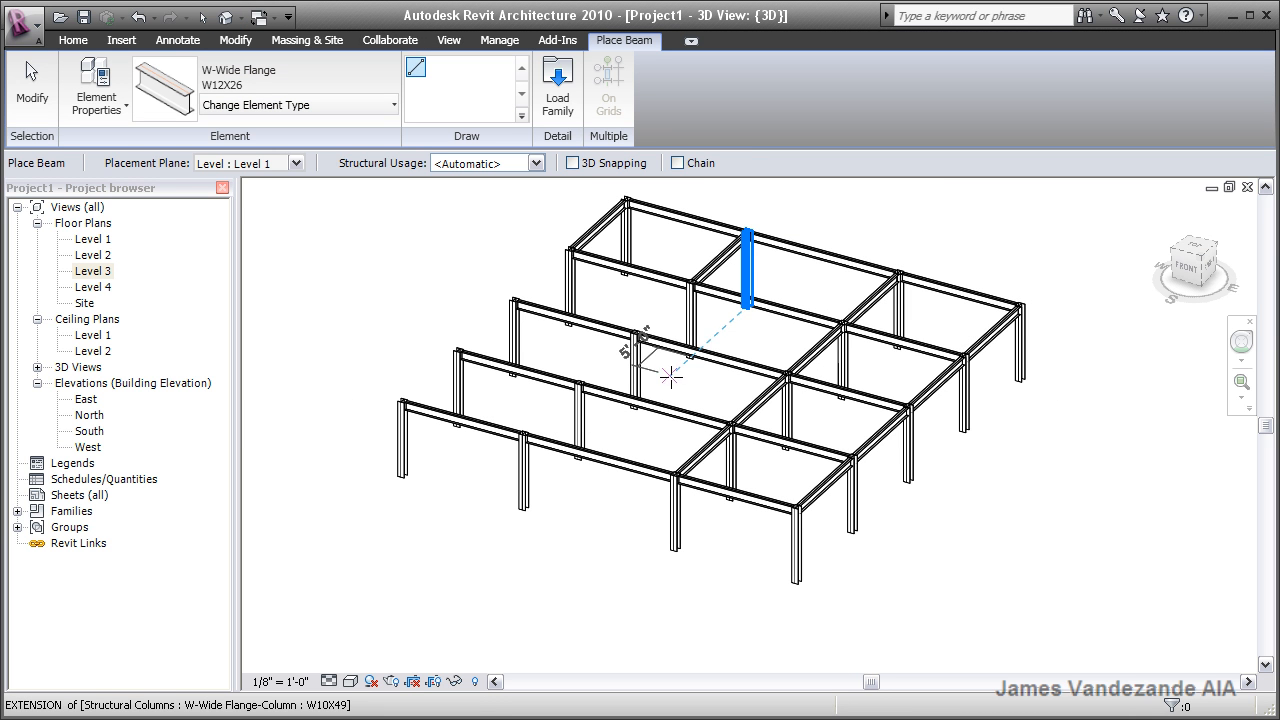